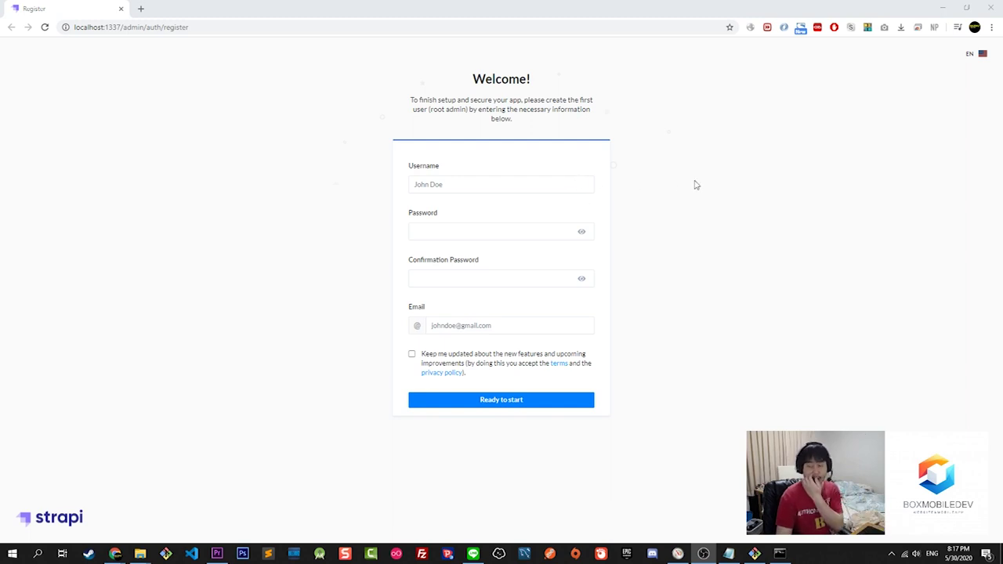
Enter the admin username, a password, and the matching confirmation password
{"action": "left_click", "coordinate": [525, 184]}
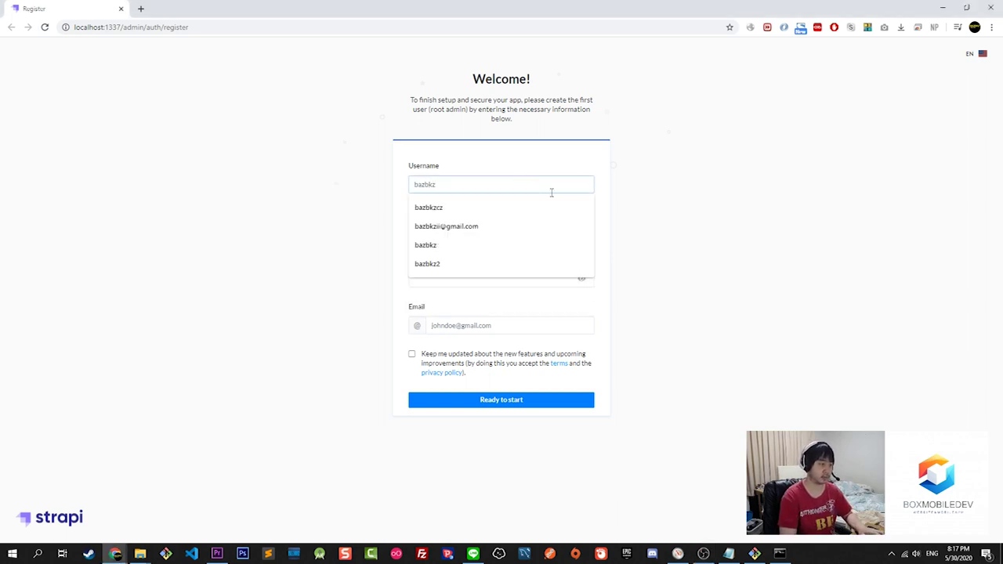
{"action": "key", "text": "Tab"}
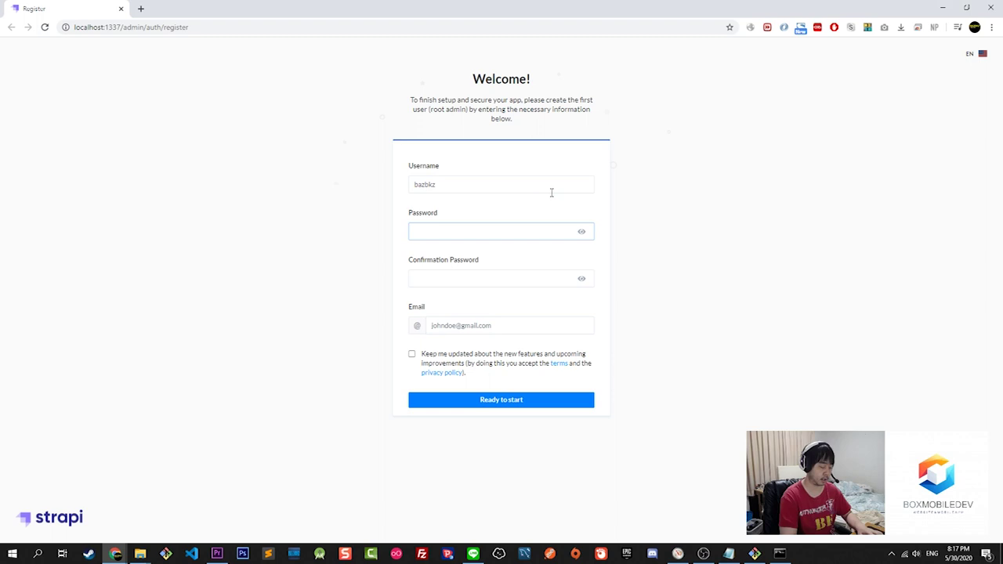
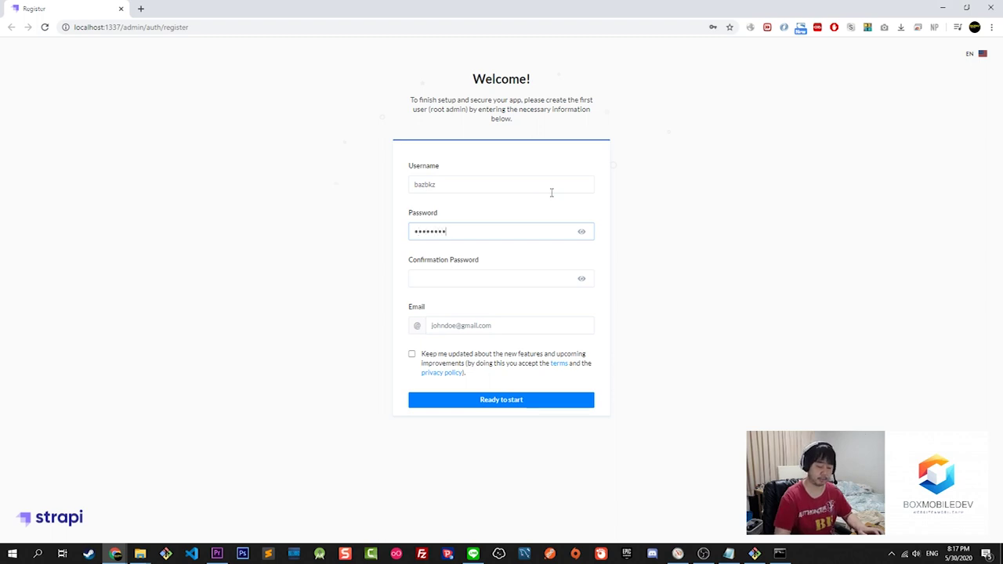
{"action": "key", "text": "Tab"}
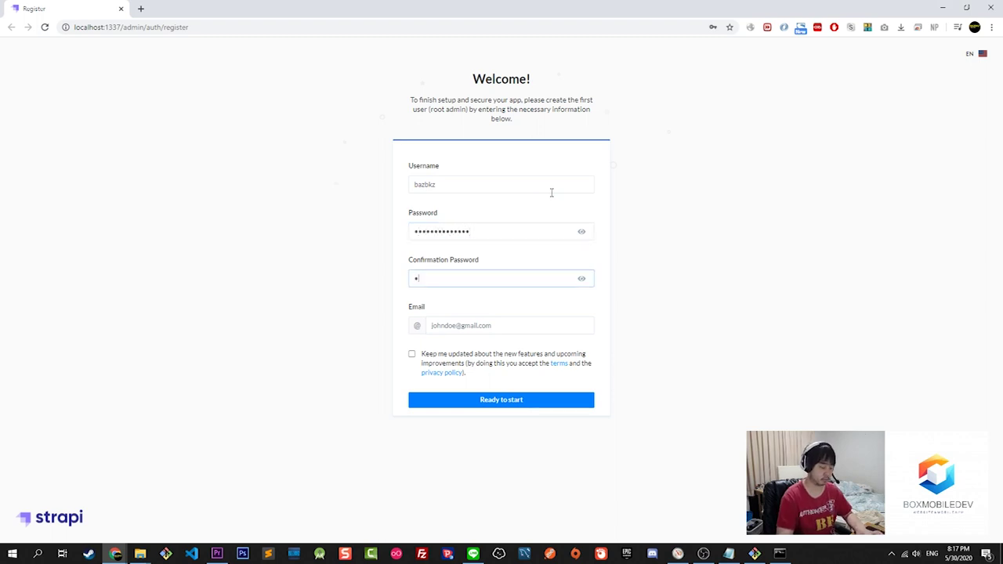
Fill in the admin e-mail, opt in to feature updates, and submit to create the account
{"action": "left_click", "coordinate": [493, 326]}
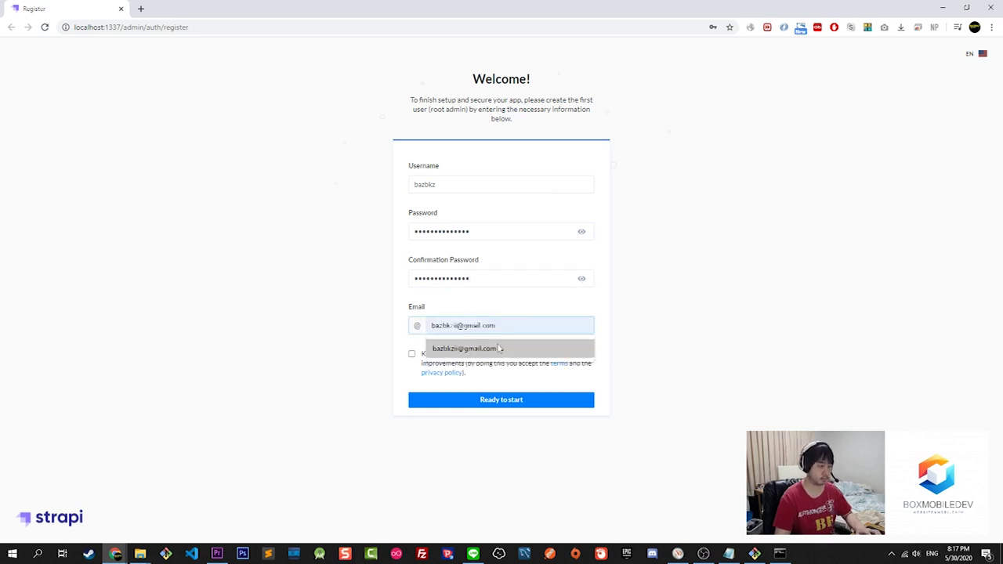
{"action": "left_click", "coordinate": [504, 348]}
{"action": "left_click", "coordinate": [445, 355]}
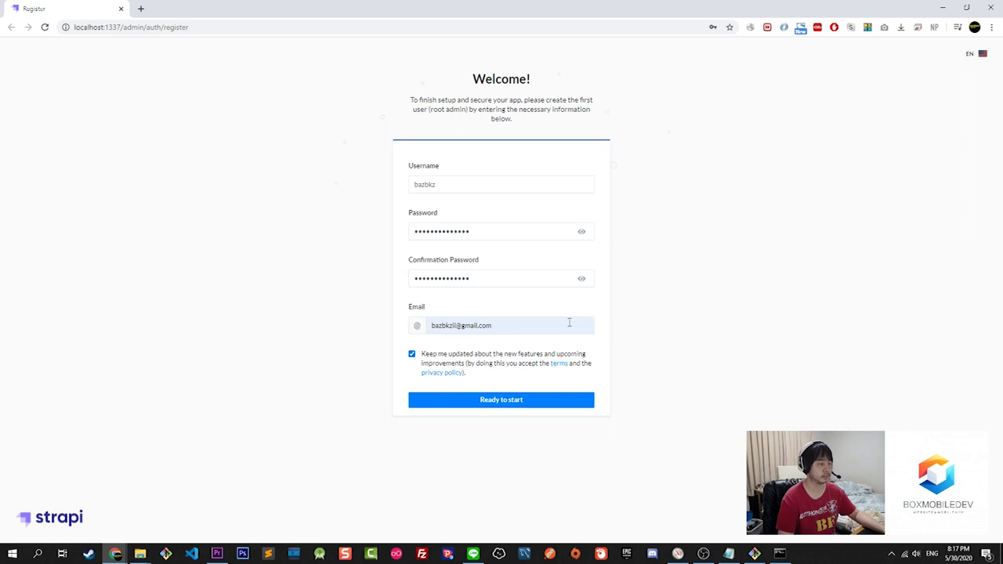
{"action": "left_click", "coordinate": [448, 185]}
{"action": "left_click", "coordinate": [541, 153]}
{"action": "left_click", "coordinate": [506, 403]}
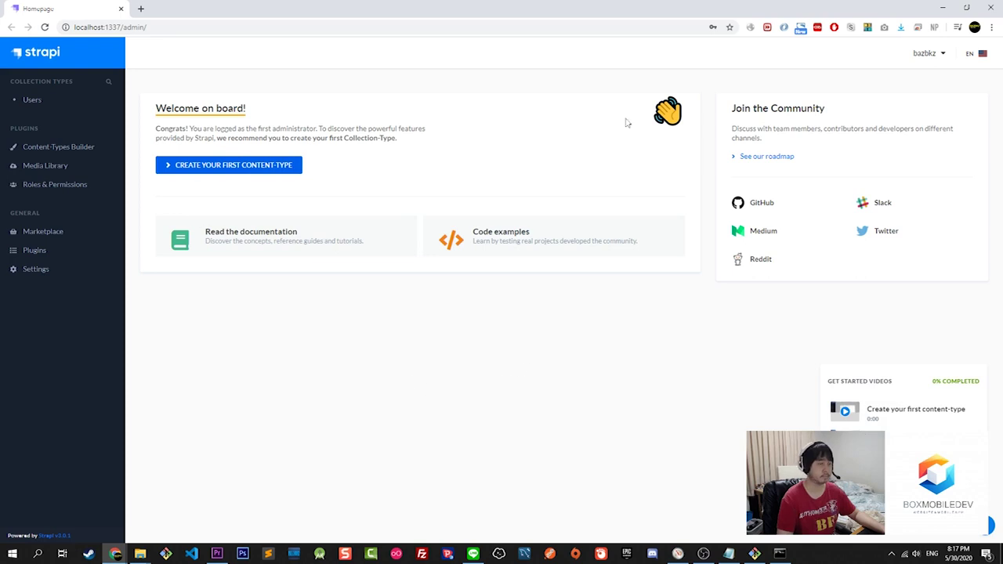
{"action": "left_click", "coordinate": [933, 54]}
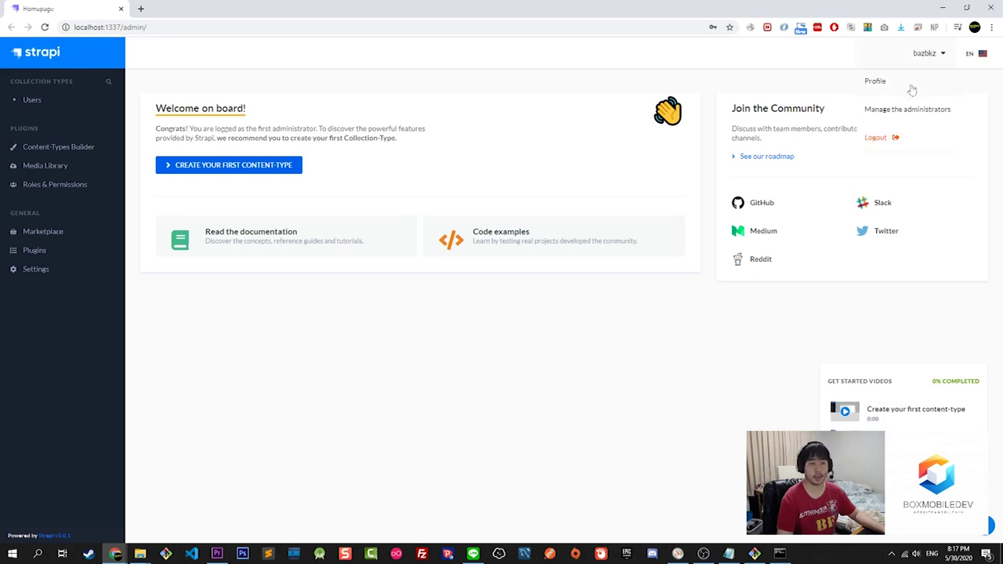
{"action": "left_click", "coordinate": [809, 81]}
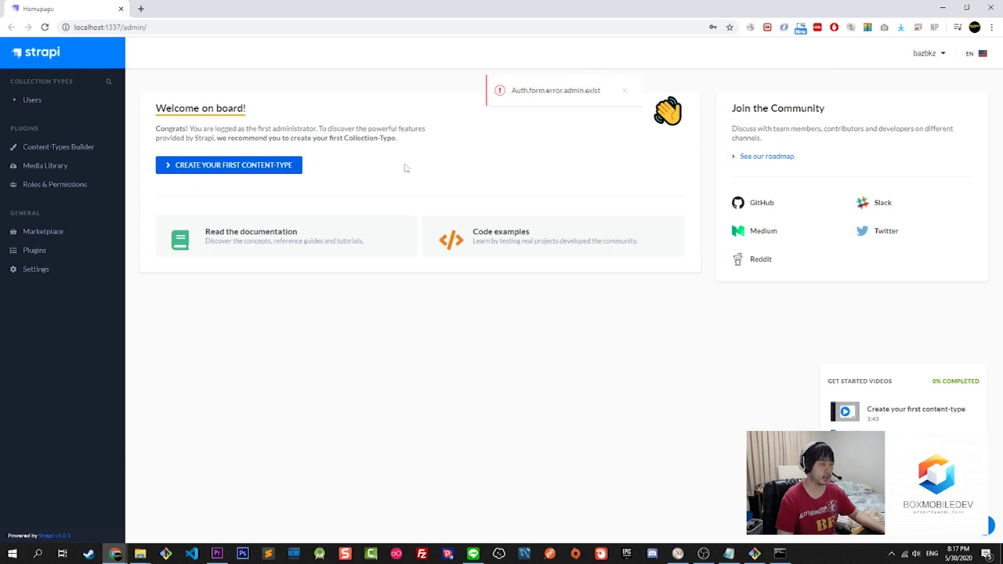
{"action": "left_click", "coordinate": [625, 92]}
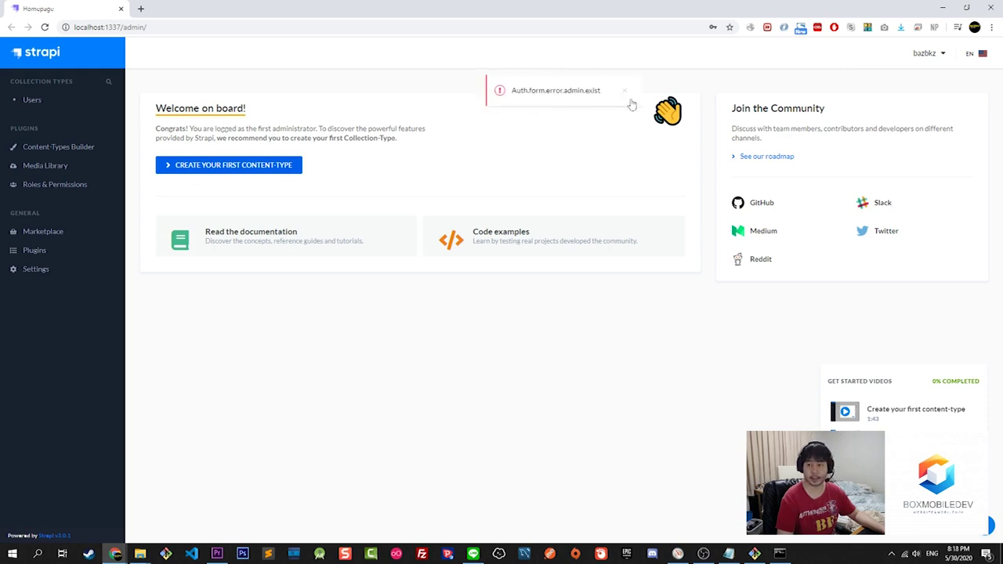
{"action": "left_click", "coordinate": [627, 93]}
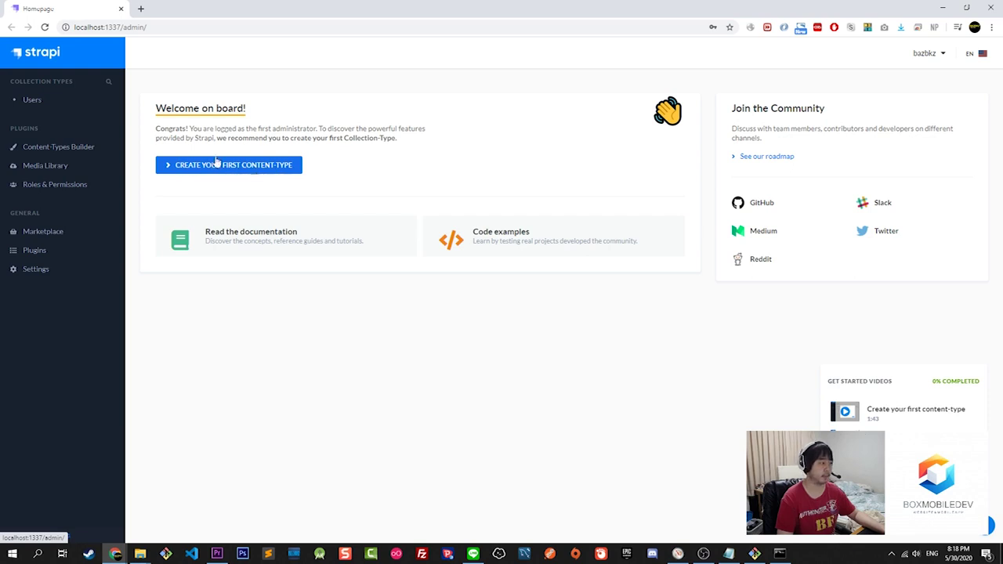
Create a collection type with display name 'Restaurants' and continue to choosing its fields
{"action": "left_click", "coordinate": [250, 169]}
{"action": "left_click", "coordinate": [374, 206]}
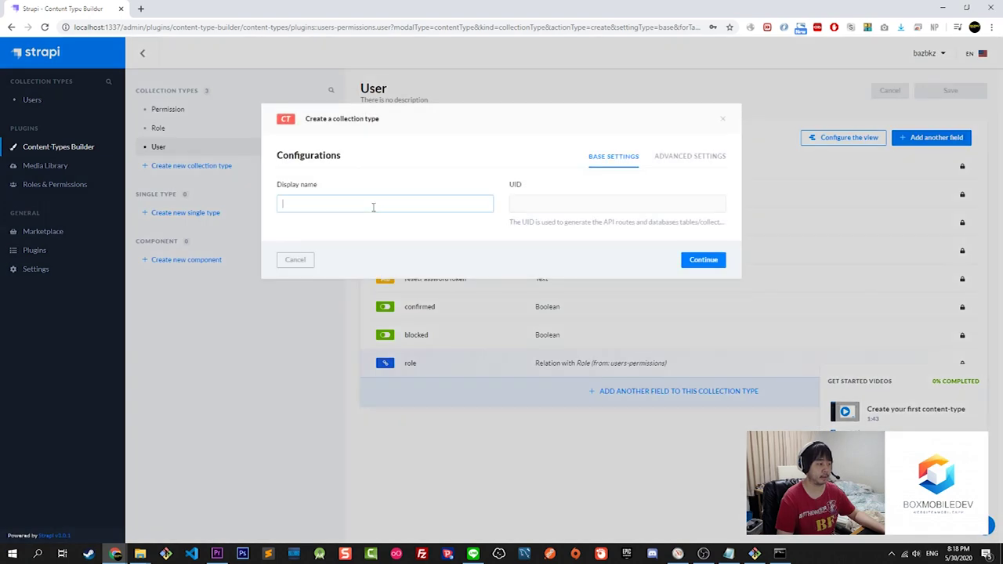
{"action": "type", "text": "Res"}
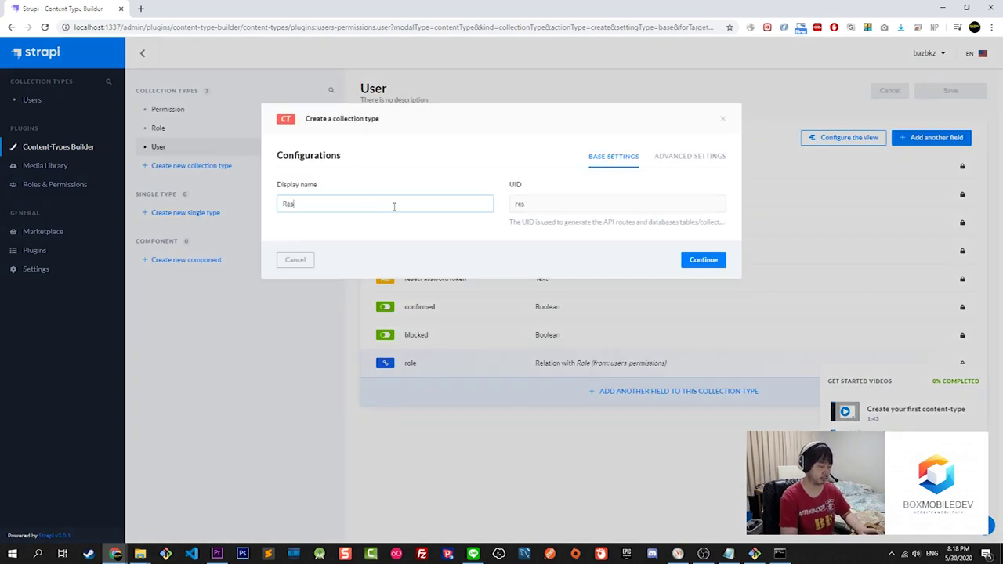
{"action": "type", "text": "taurant"}
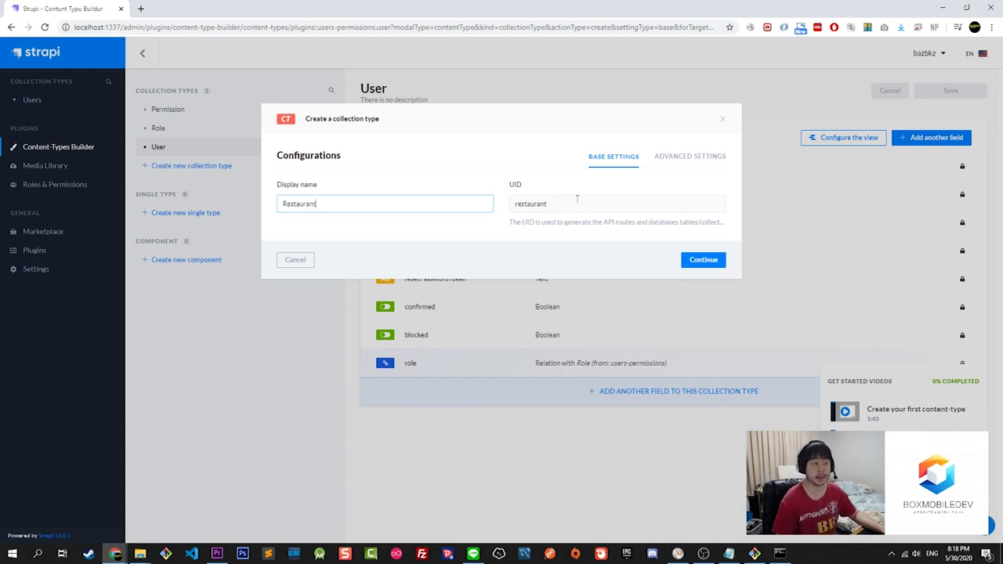
{"action": "type", "text": "s"}
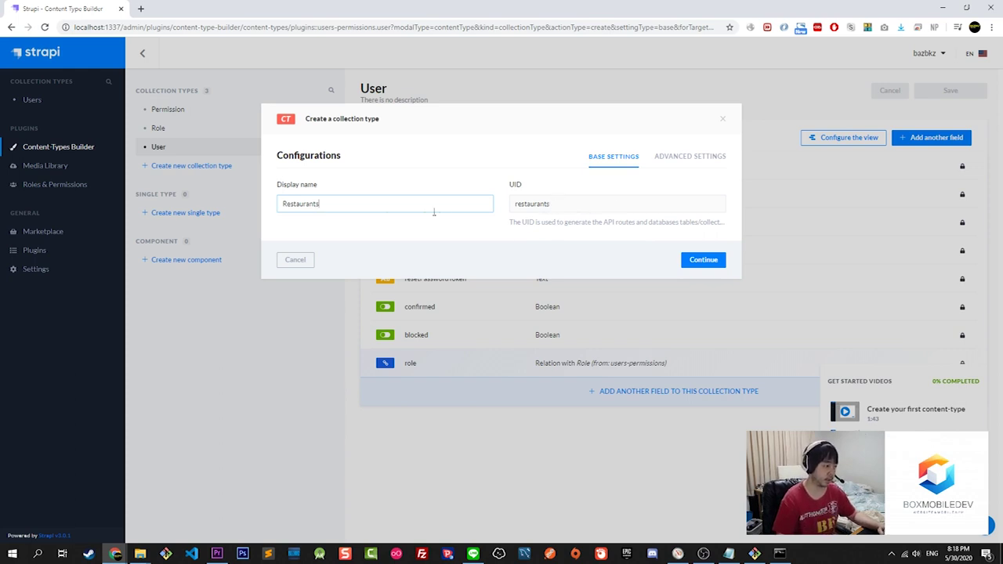
{"action": "left_click", "coordinate": [691, 161]}
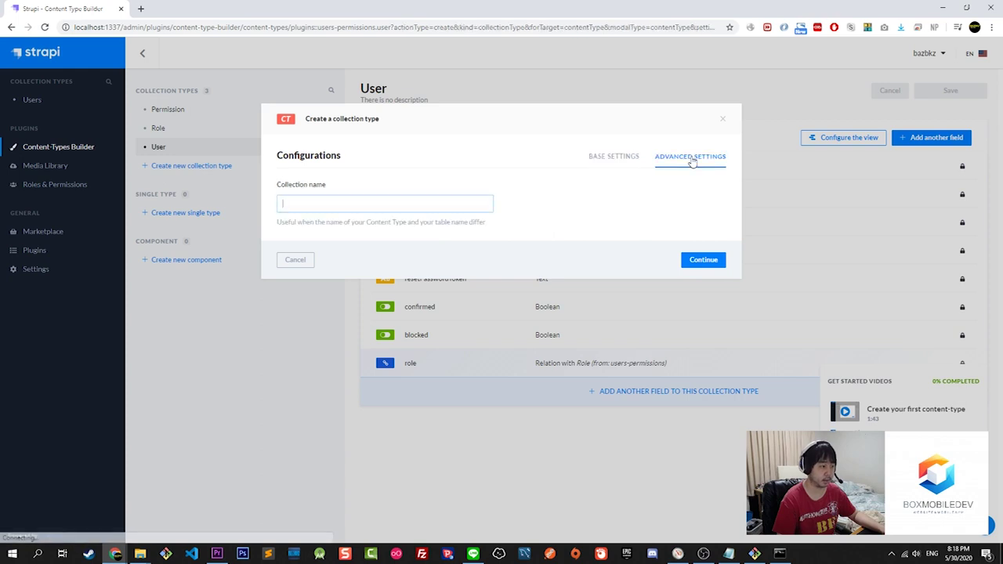
{"action": "left_click", "coordinate": [626, 160]}
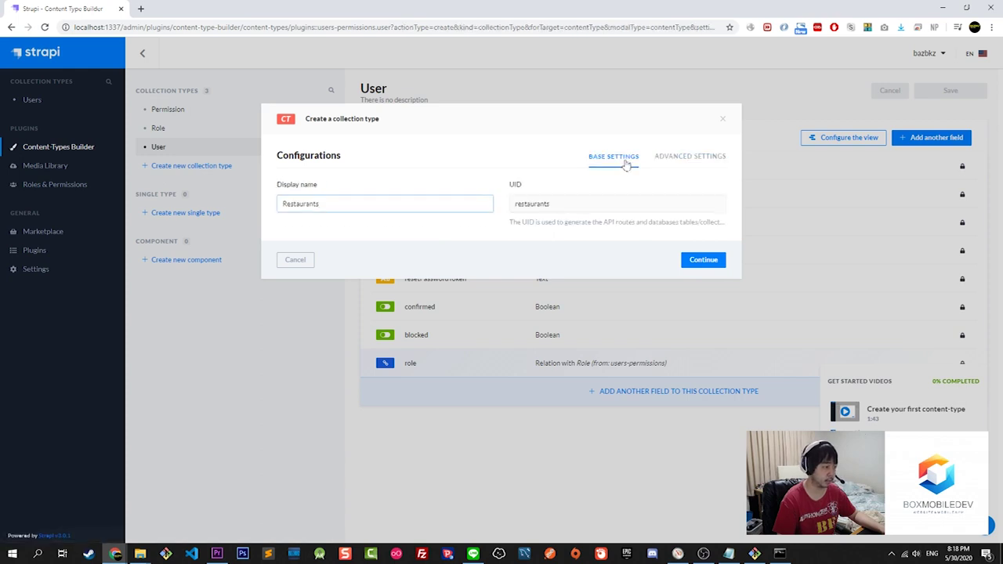
{"action": "left_click", "coordinate": [704, 259]}
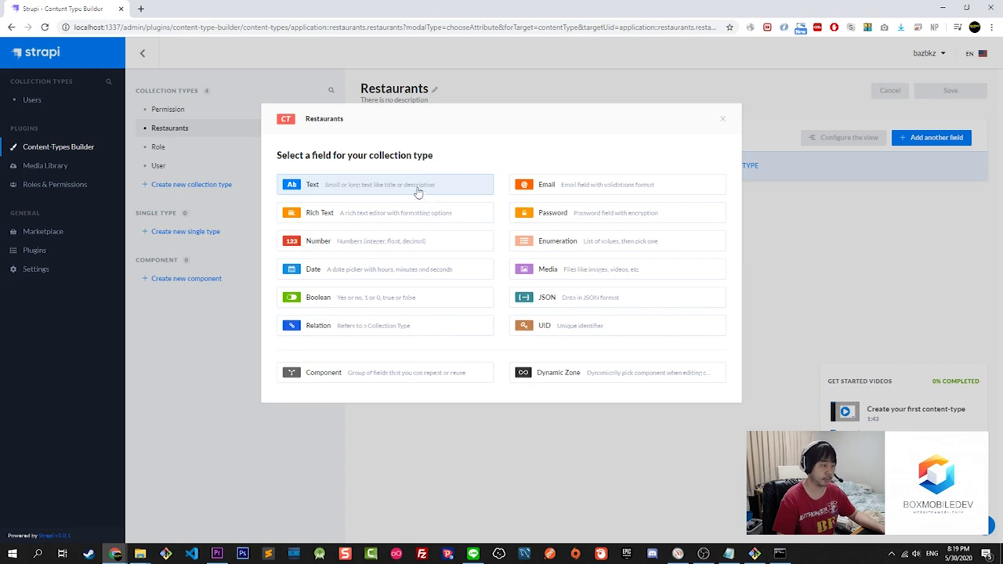
Add a Text field called 'name' to Restaurants
{"action": "left_click", "coordinate": [418, 188]}
{"action": "type", "text": "name"}
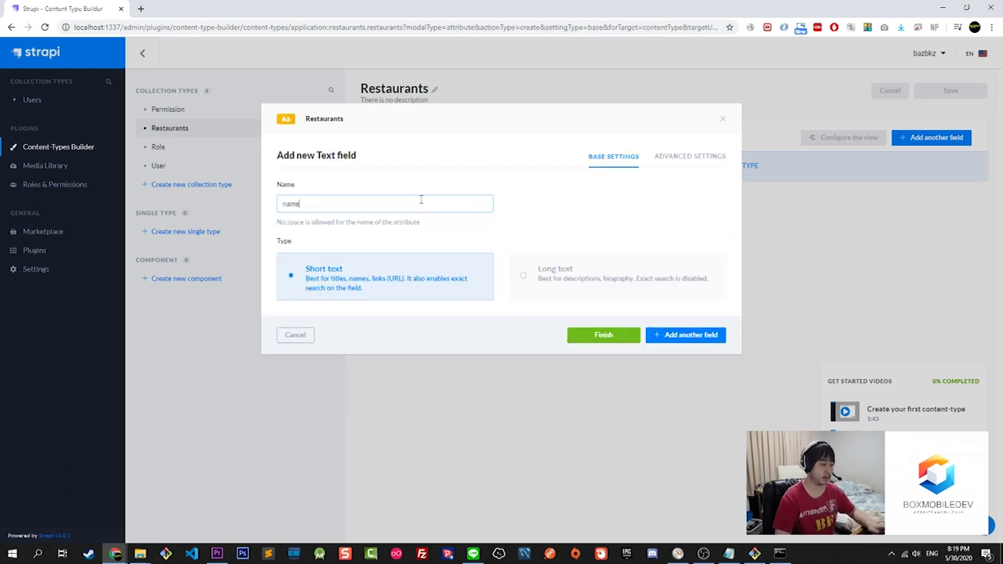
{"action": "left_click", "coordinate": [676, 336]}
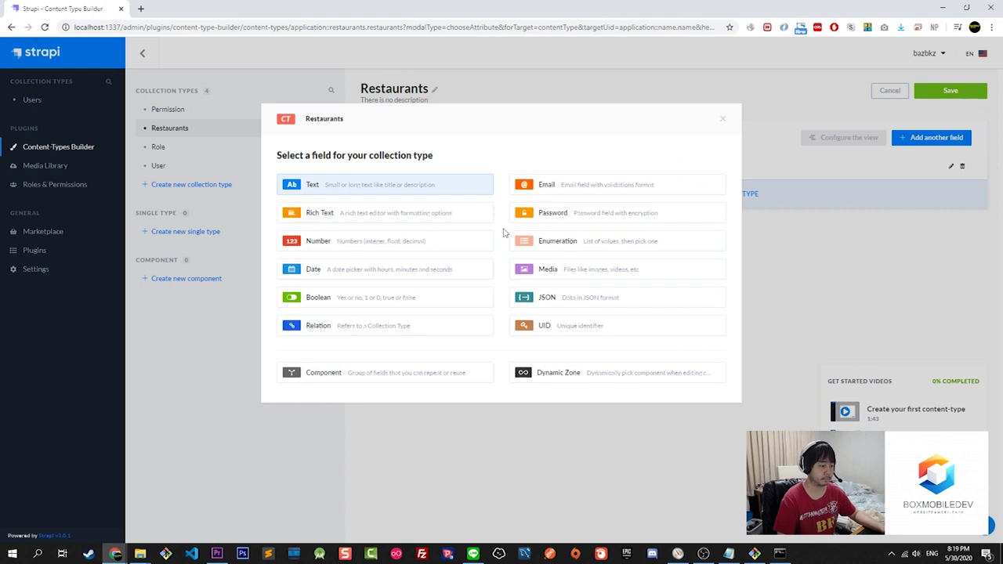
Add a Rich Text field 'description' marked required and private, and finish
{"action": "left_click", "coordinate": [388, 220]}
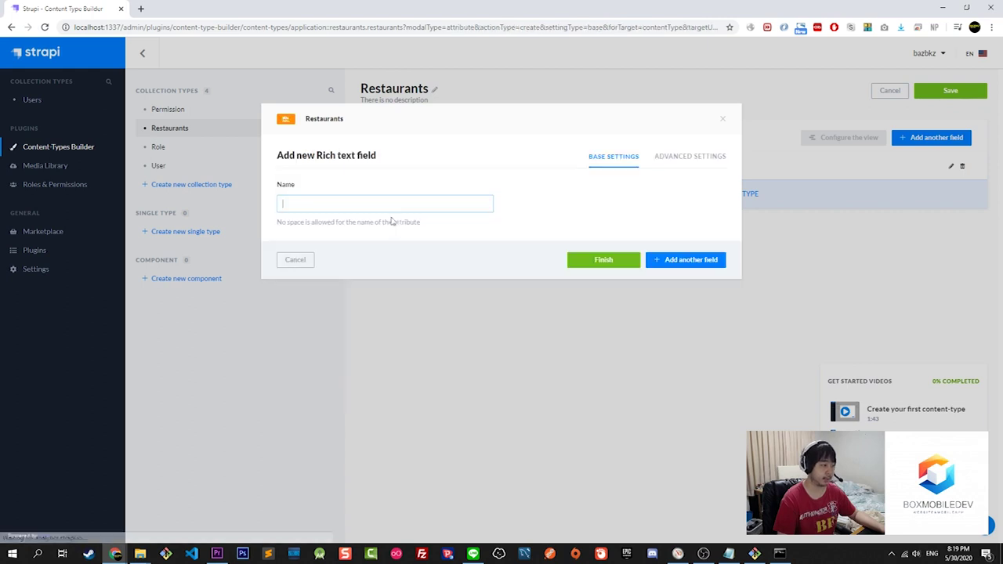
{"action": "type", "text": "description"}
{"action": "left_click", "coordinate": [682, 160]}
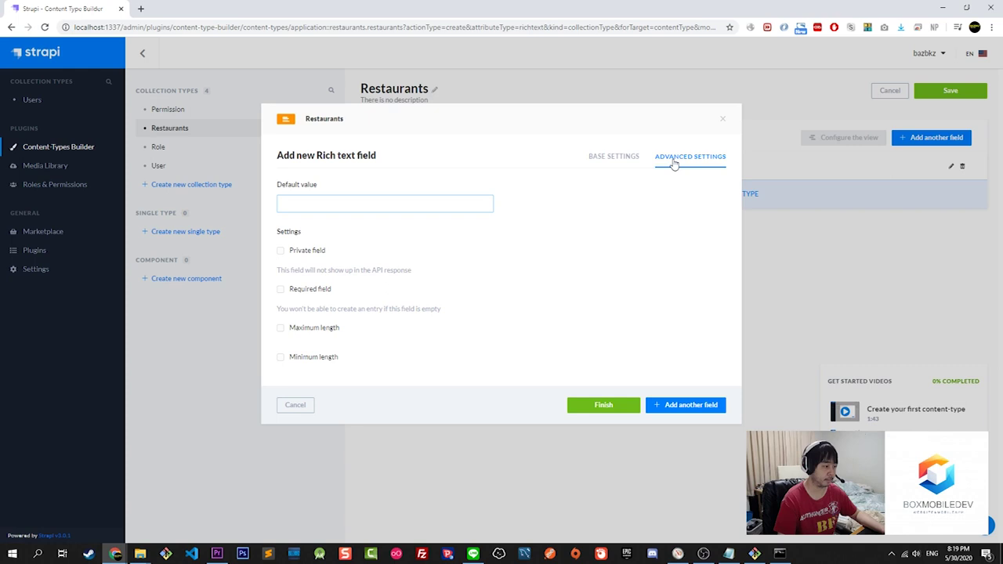
{"action": "left_click", "coordinate": [305, 292]}
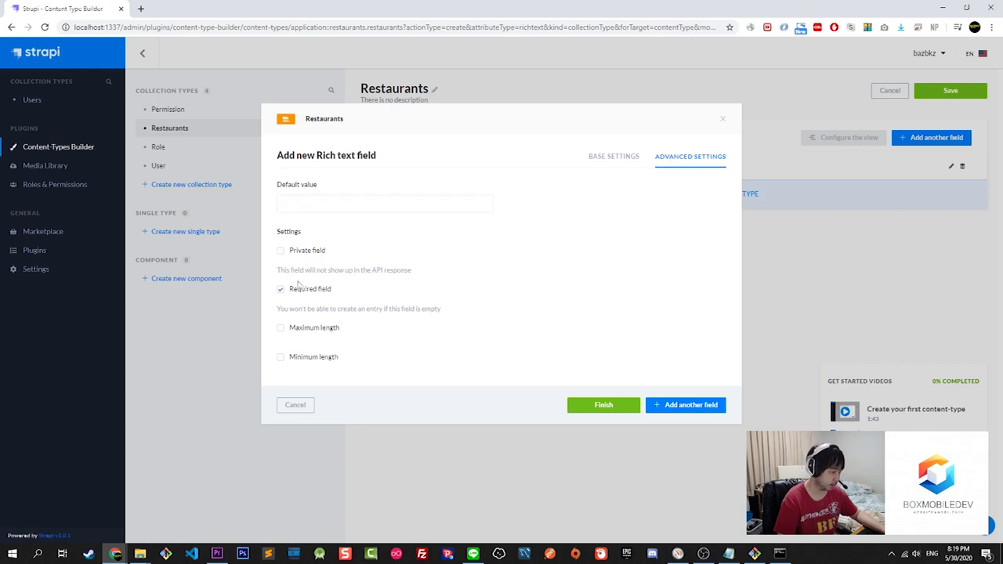
{"action": "left_click", "coordinate": [295, 256]}
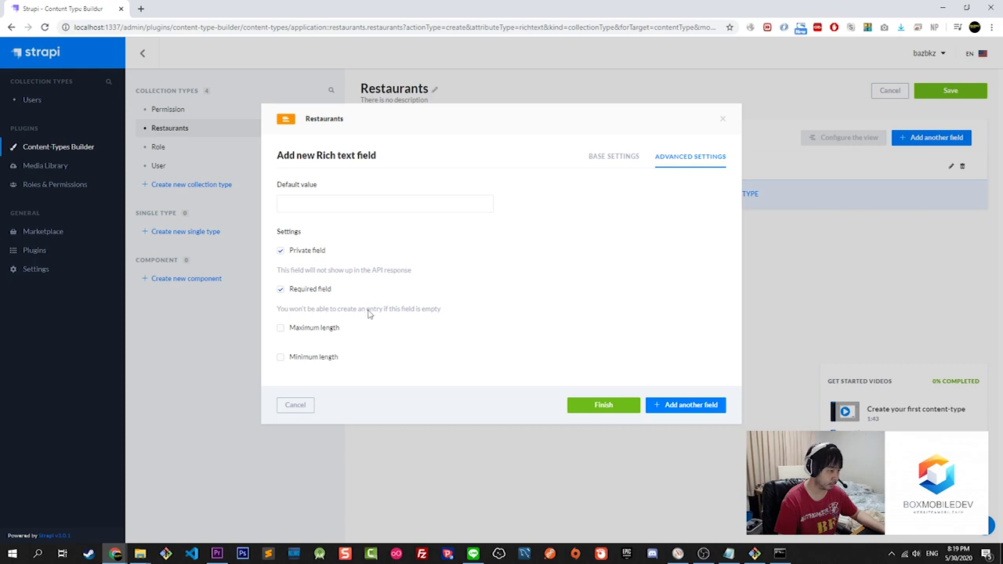
{"action": "left_click", "coordinate": [319, 255]}
{"action": "left_click", "coordinate": [307, 251]}
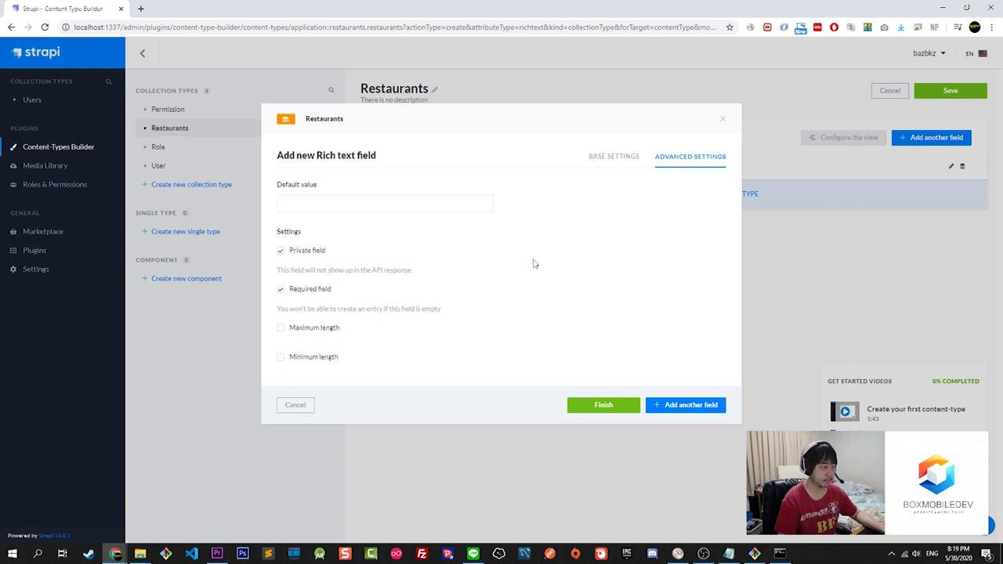
{"action": "left_click", "coordinate": [629, 161]}
{"action": "left_click", "coordinate": [672, 161]}
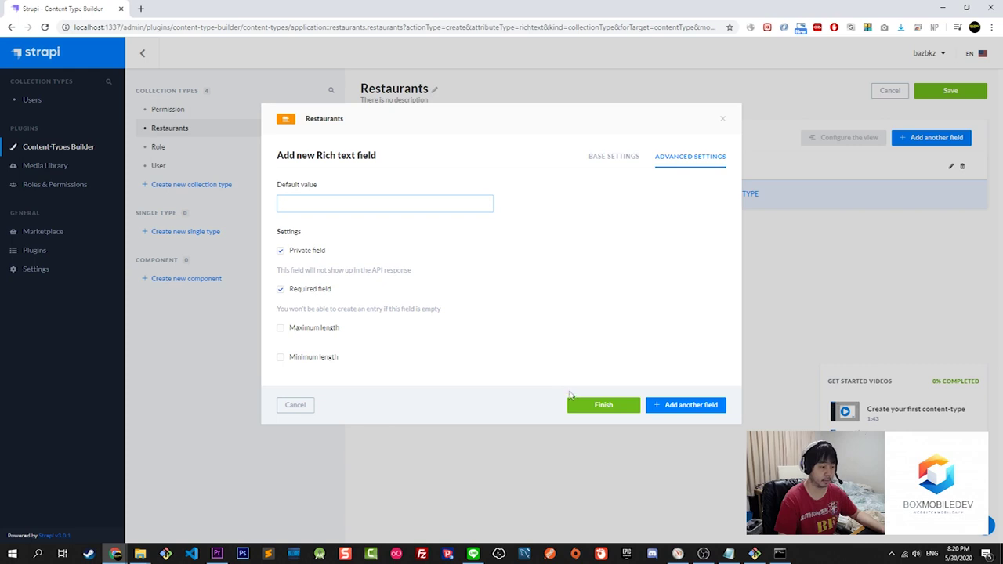
{"action": "left_click", "coordinate": [603, 406]}
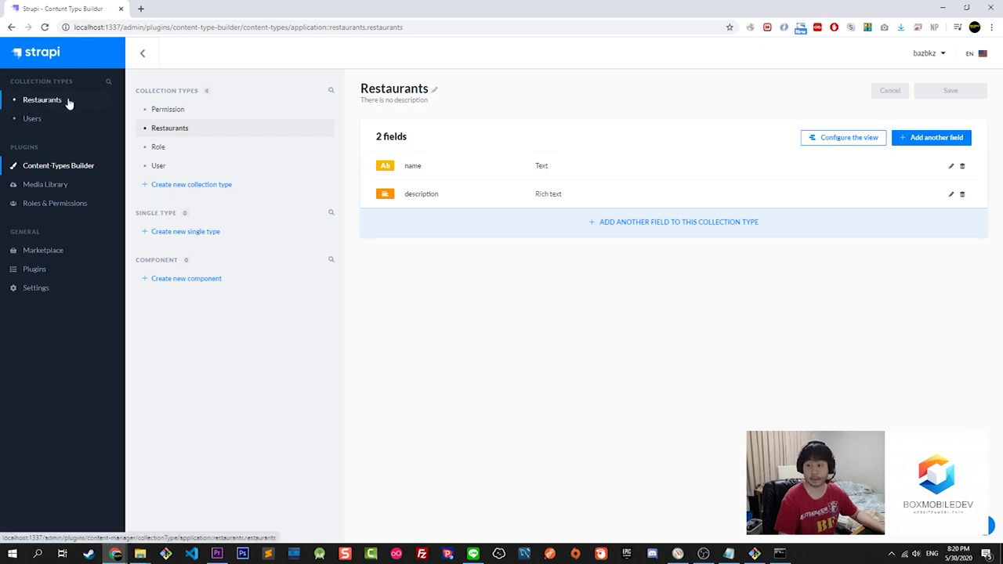
Confirm the Restaurants entry list is empty, then return to the Restaurants type's fields
{"action": "left_click", "coordinate": [88, 104]}
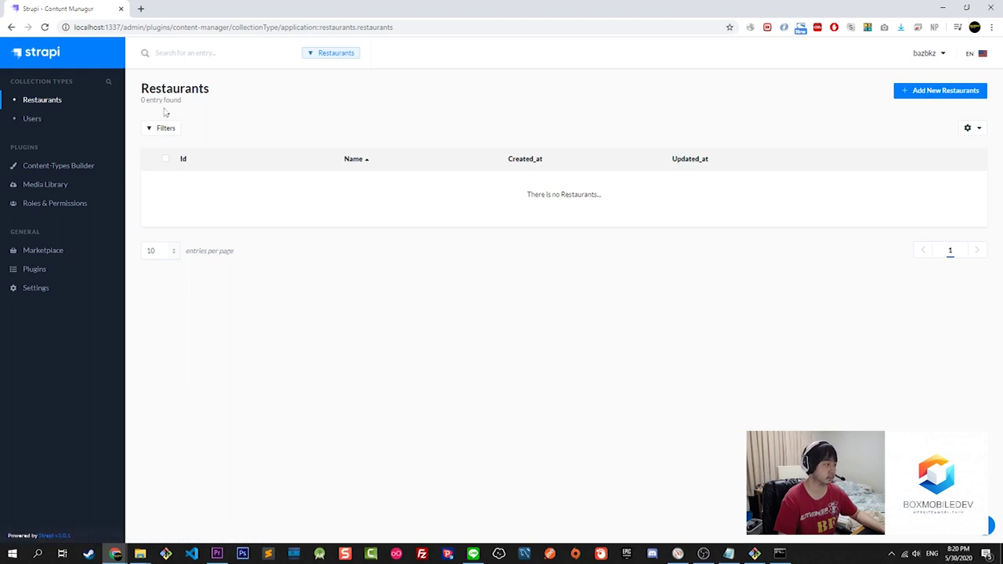
{"action": "left_click", "coordinate": [50, 60]}
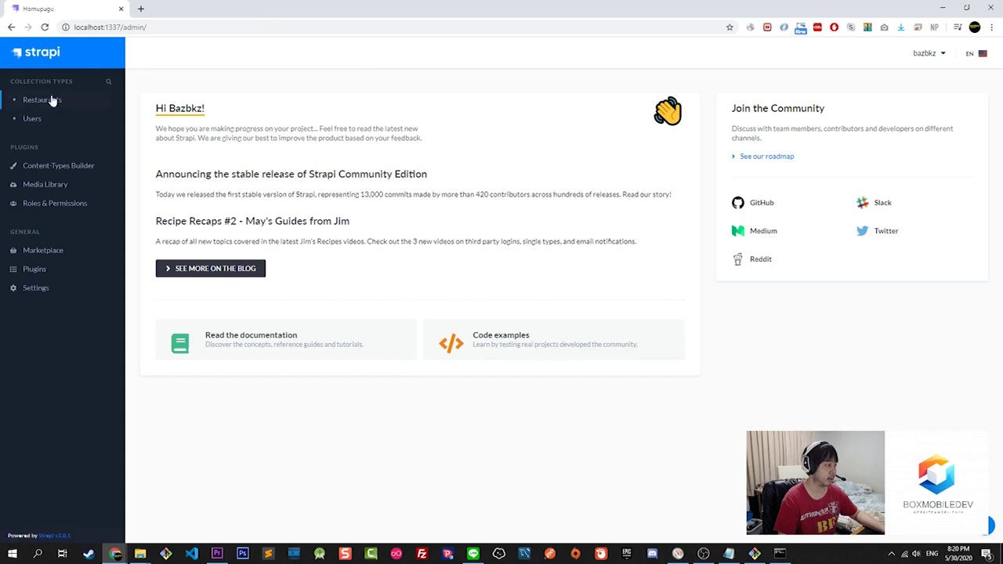
{"action": "left_click", "coordinate": [69, 174]}
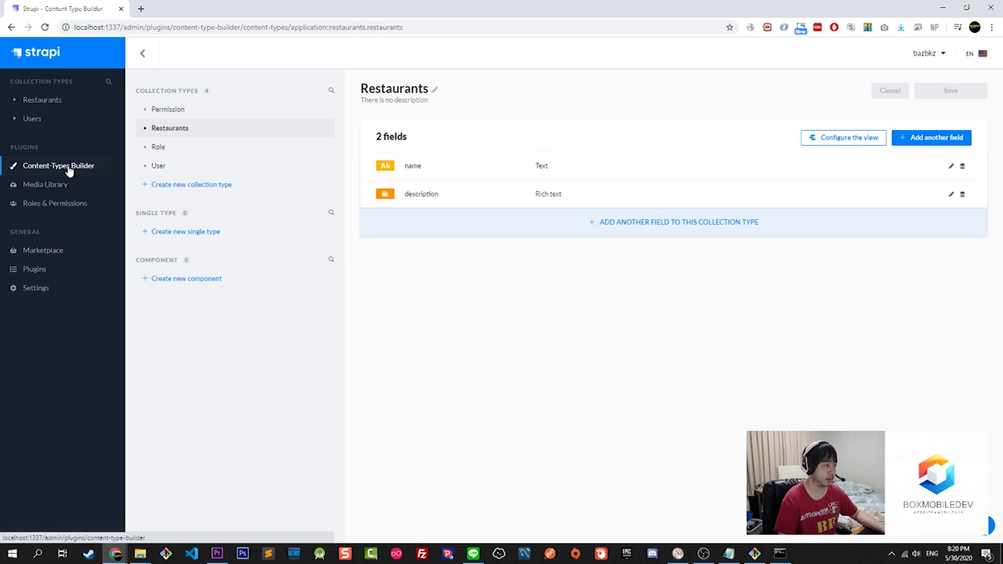
Create a new collection type named 'Category'
{"action": "left_click", "coordinate": [221, 186]}
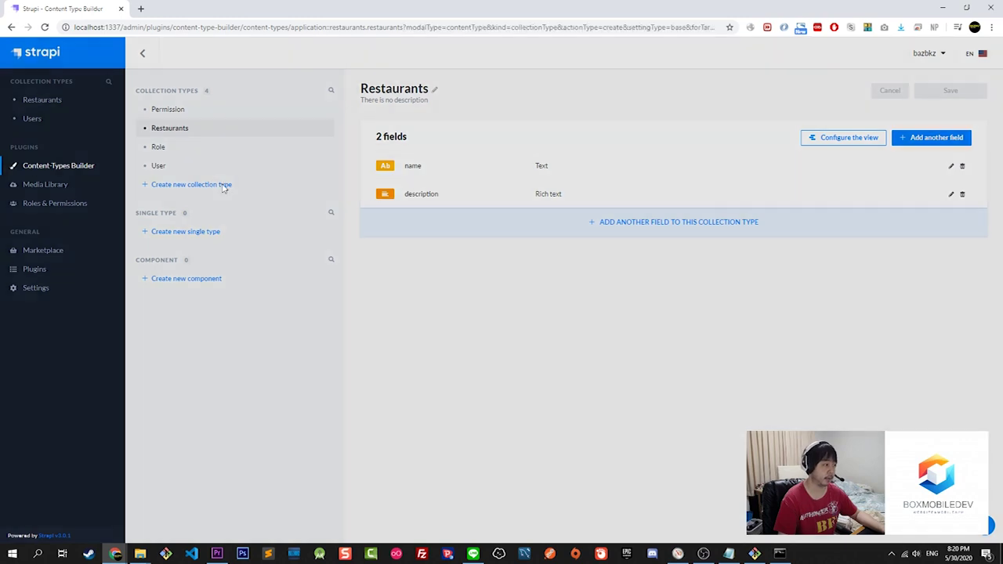
{"action": "type", "text": "Category"}
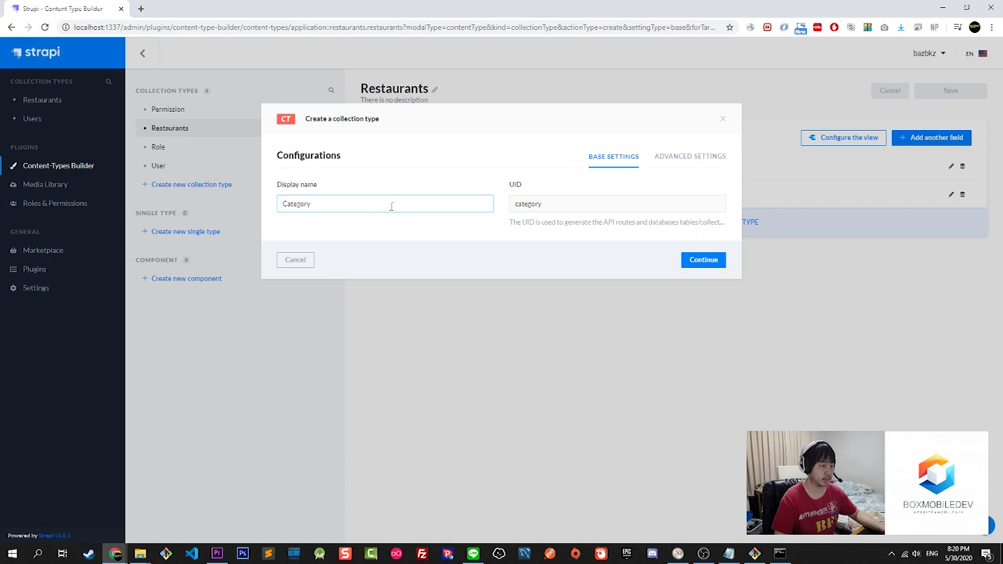
{"action": "left_click", "coordinate": [676, 159]}
{"action": "left_click", "coordinate": [631, 159]}
{"action": "left_click", "coordinate": [697, 262]}
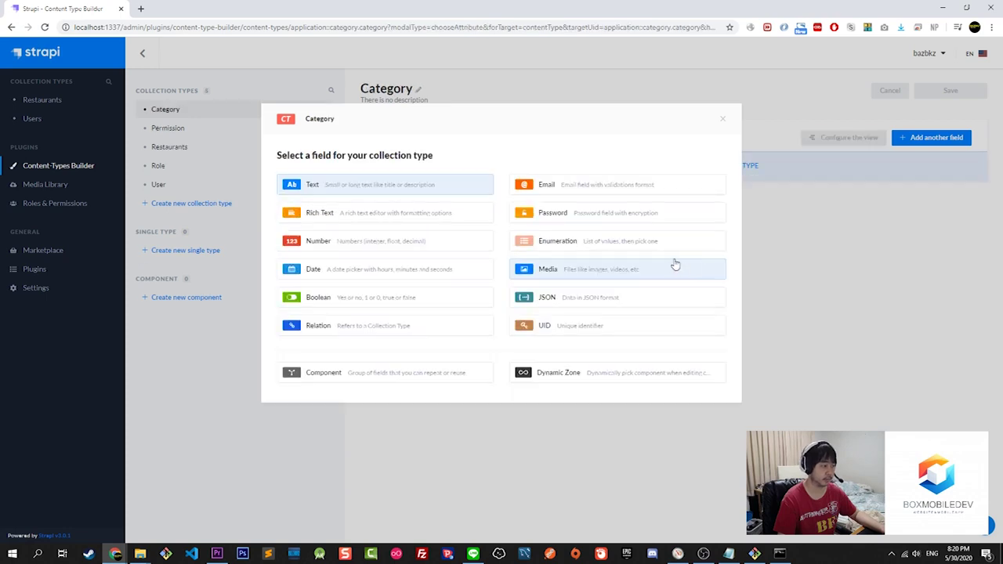
Give Category a required, private Text field called 'name'
{"action": "left_click", "coordinate": [444, 189]}
{"action": "type", "text": "name"}
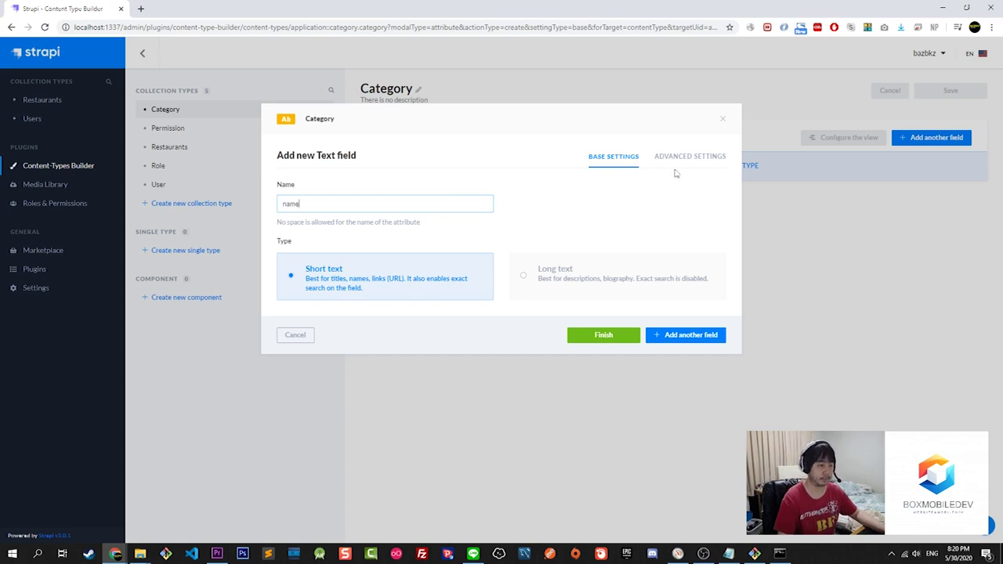
{"action": "left_click", "coordinate": [681, 157]}
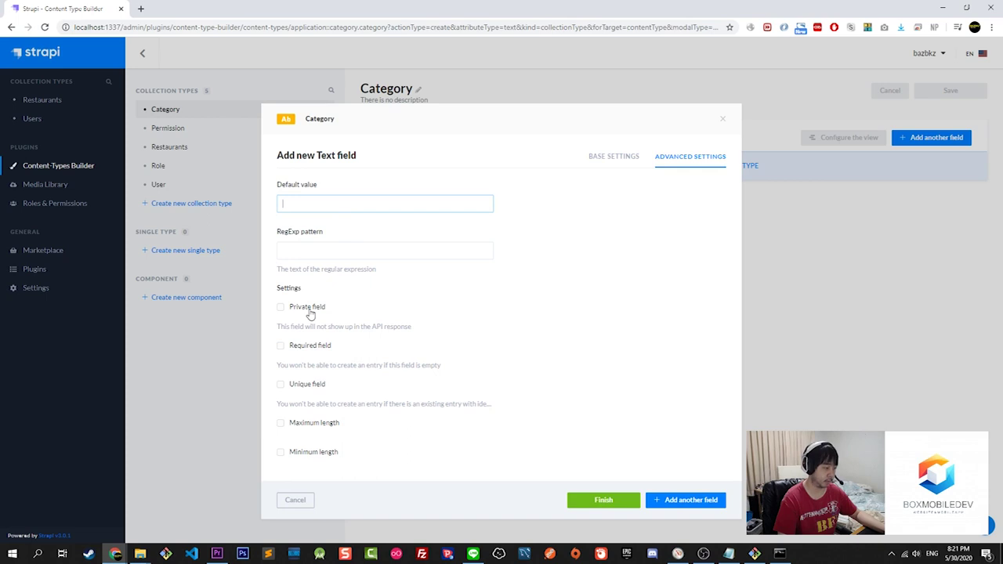
{"action": "left_click", "coordinate": [310, 346]}
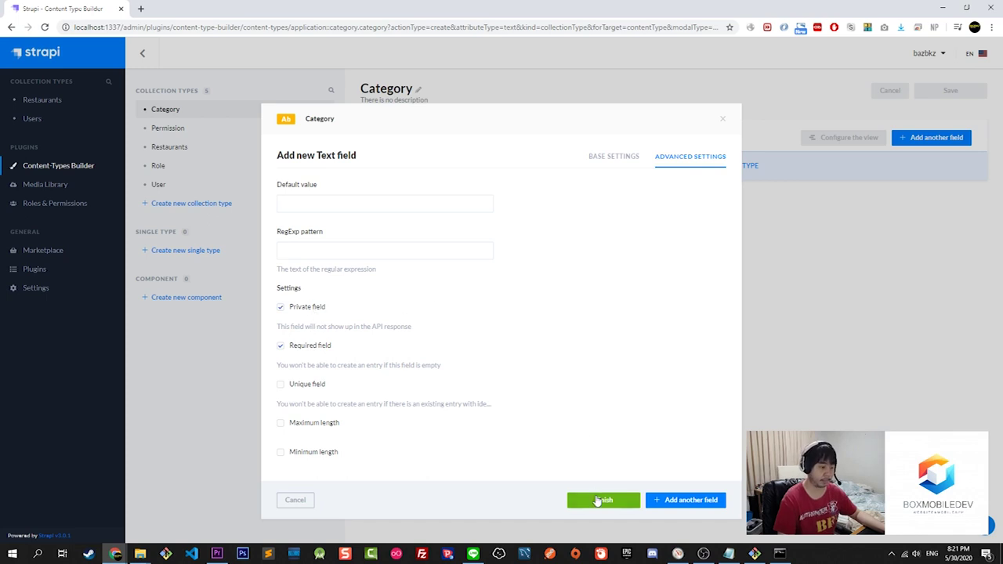
{"action": "left_click", "coordinate": [670, 502]}
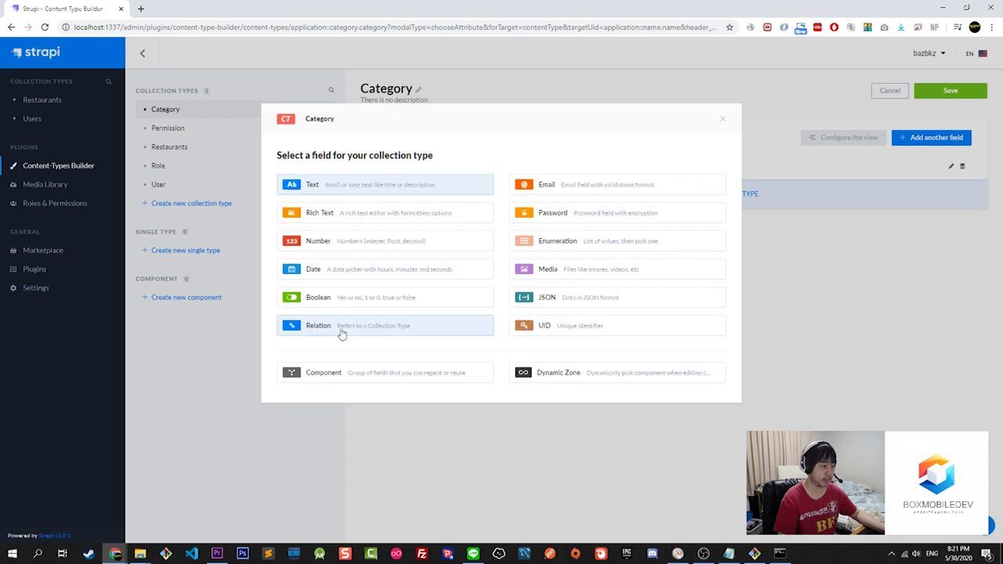
Relate Category to Restaurants many-to-many, finish, and check the new categories field on Restaurants
{"action": "left_click", "coordinate": [343, 335]}
{"action": "left_click", "coordinate": [557, 241]}
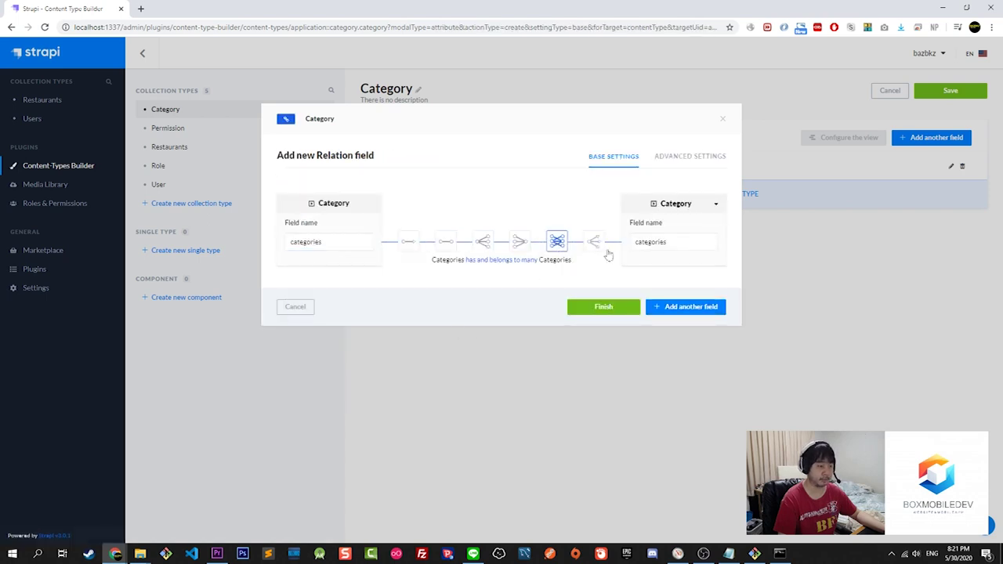
{"action": "left_click", "coordinate": [674, 243]}
{"action": "left_click", "coordinate": [691, 156]}
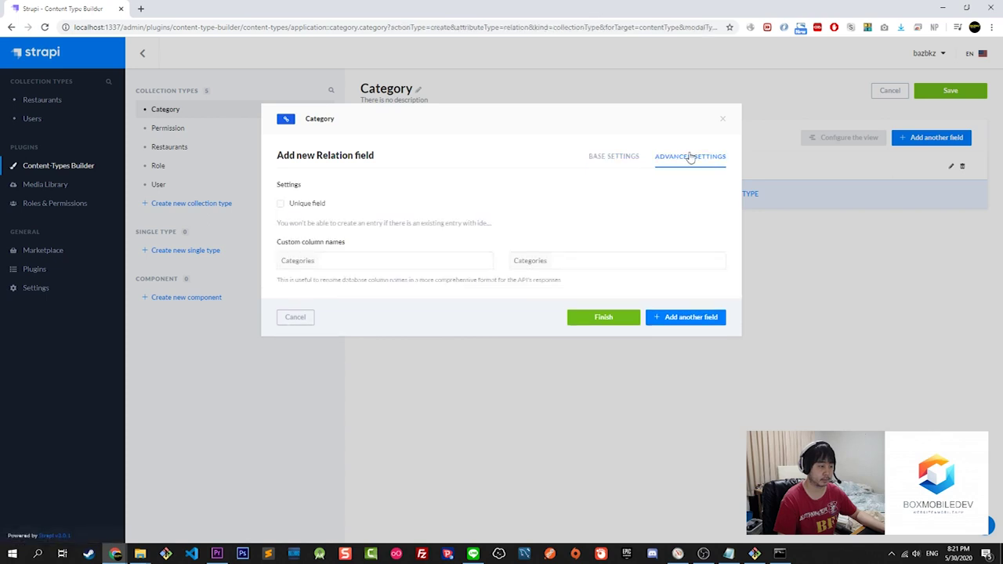
{"action": "left_click", "coordinate": [618, 160]}
{"action": "left_click", "coordinate": [683, 242]}
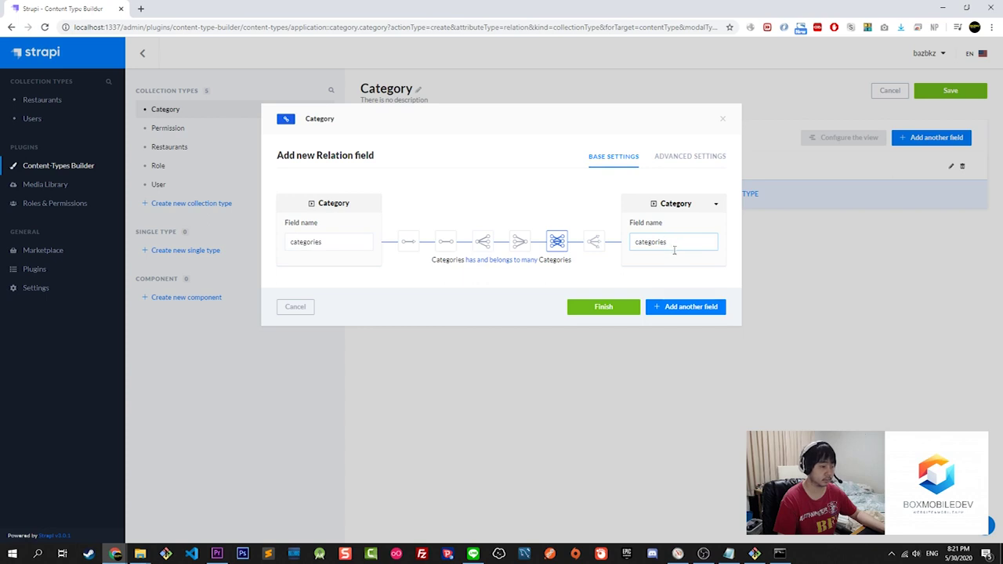
{"action": "left_click", "coordinate": [698, 214]}
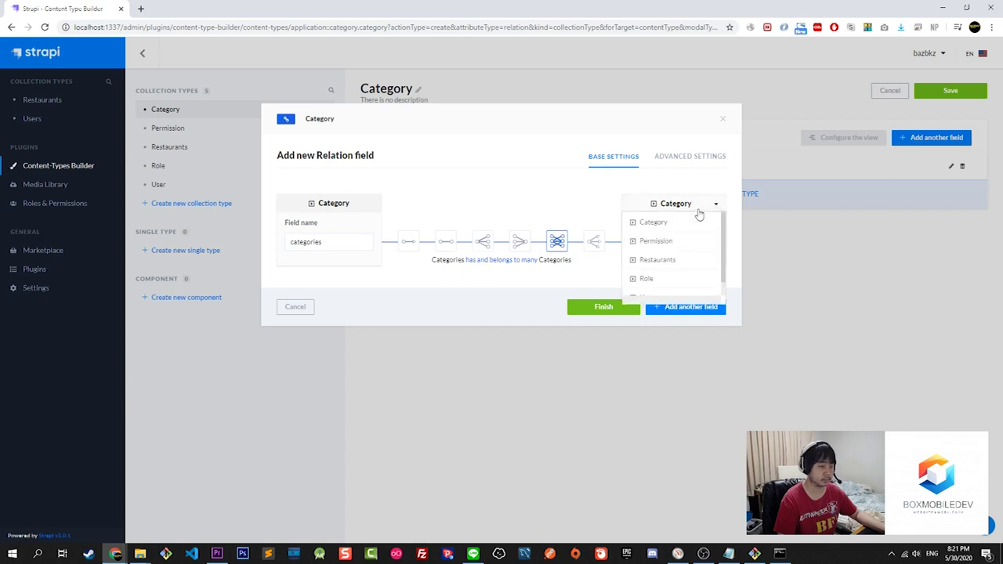
{"action": "left_click", "coordinate": [657, 260]}
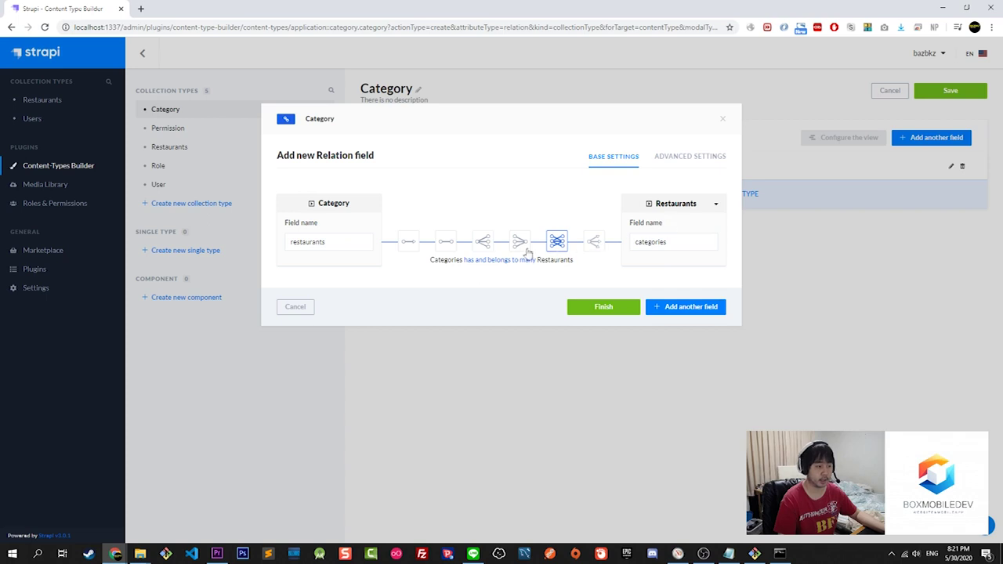
{"action": "left_click", "coordinate": [618, 308]}
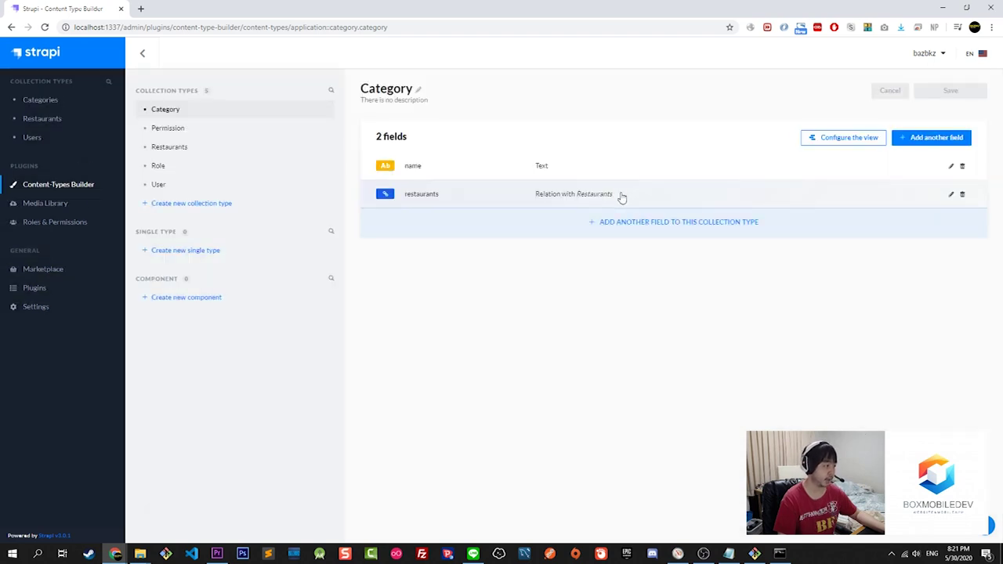
{"action": "left_click", "coordinate": [257, 149]}
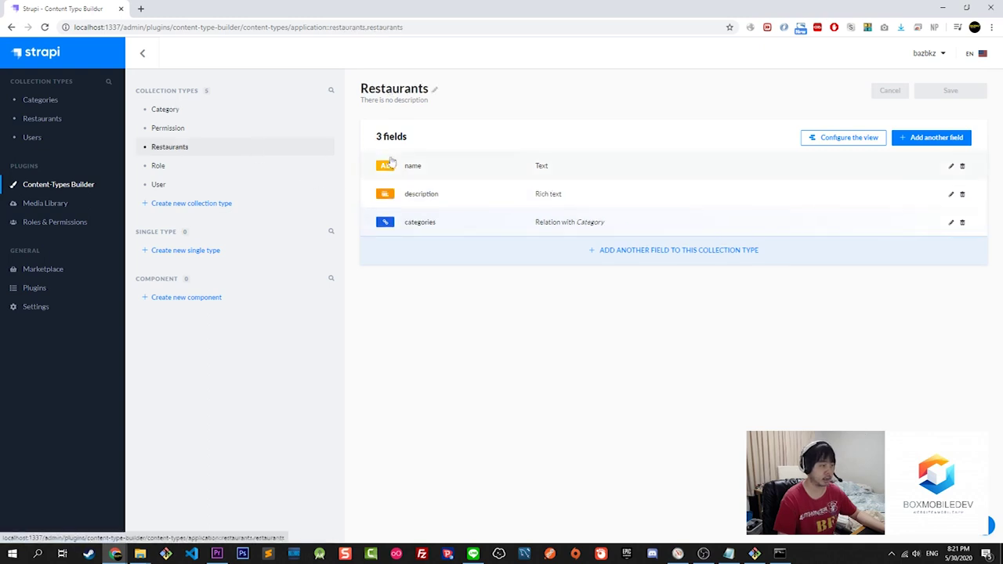
Create a restaurant 'ร้านที่ 1' with description 'ทดสอบข้อความ' and save it
{"action": "left_click", "coordinate": [79, 118]}
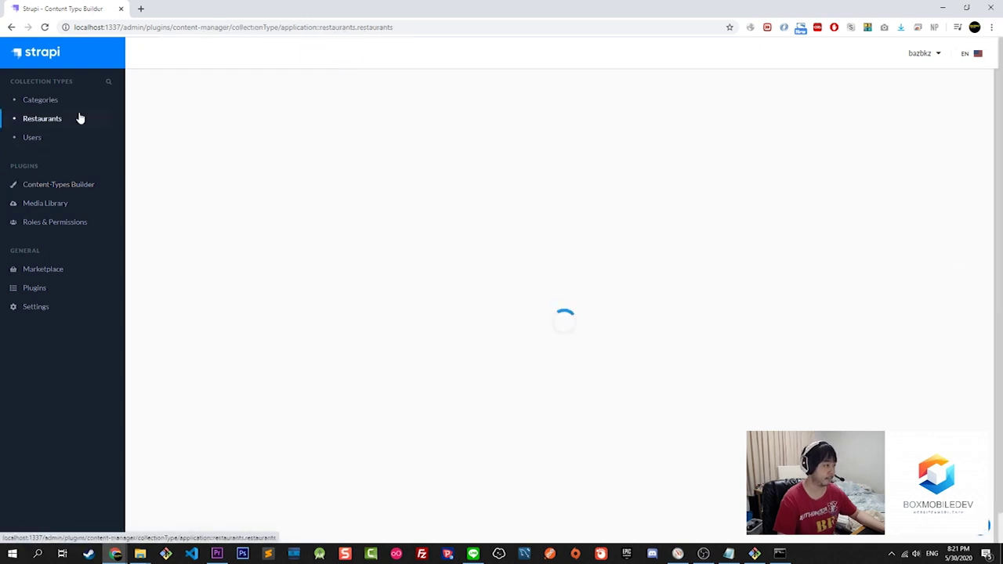
{"action": "left_click", "coordinate": [924, 92]}
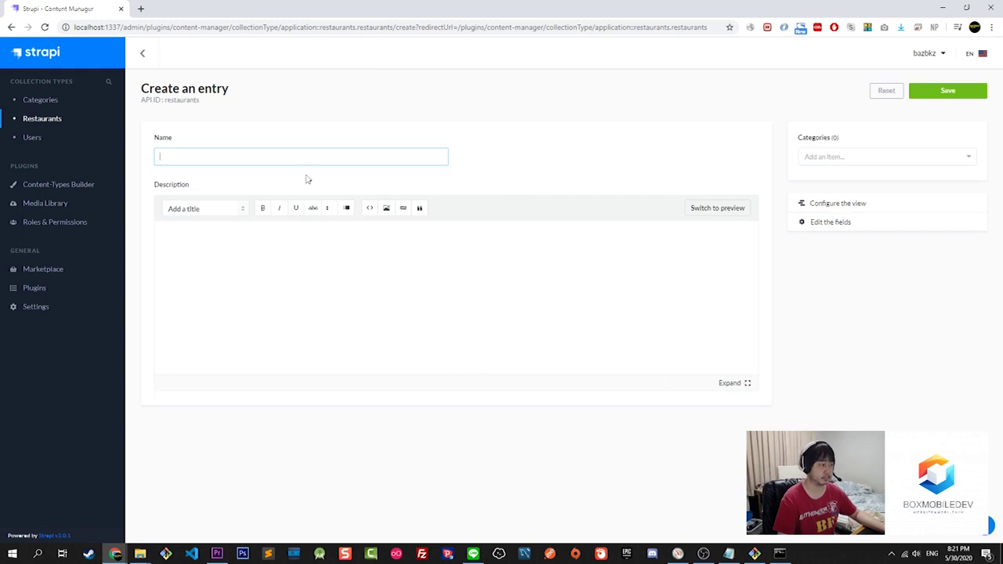
{"action": "type", "text": "Re"}
{"action": "key", "text": "BackSpace"}
{"action": "key", "text": "BackSpace"}
{"action": "key", "text": "grave"}
{"action": "type", "text": "ร้านที่ 1"}
{"action": "left_click", "coordinate": [478, 270]}
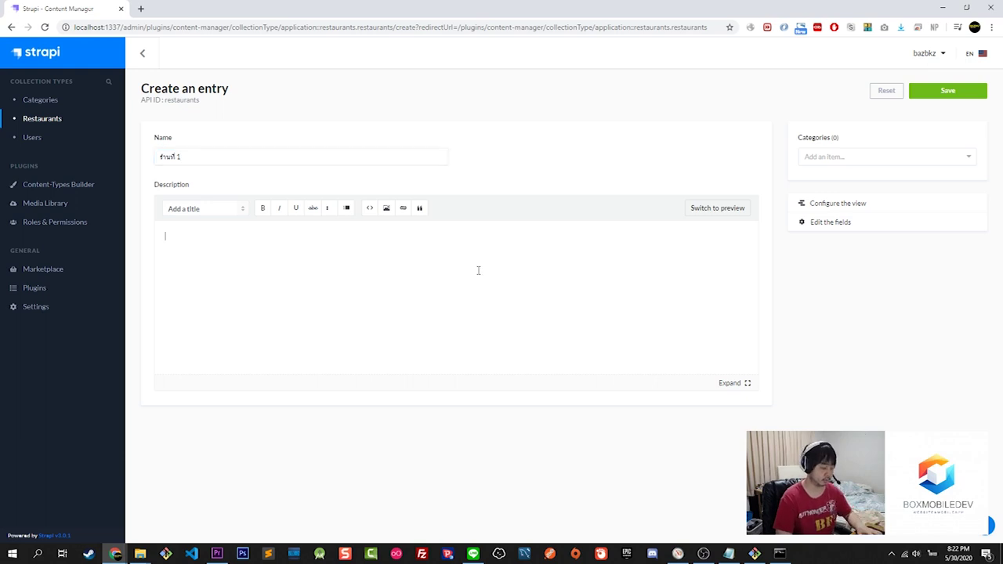
{"action": "type", "text": "ทดสอบข"}
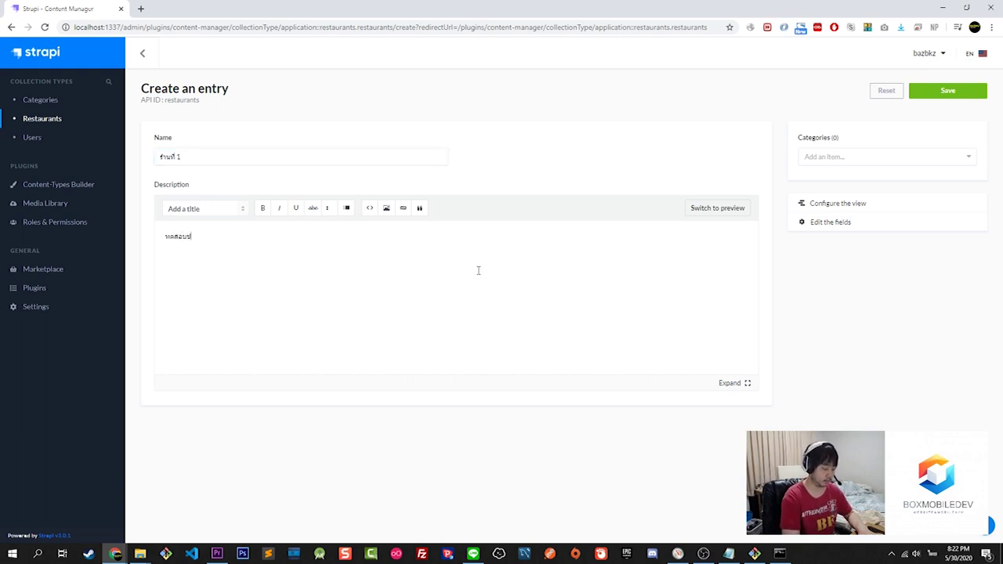
{"action": "type", "text": "้อความ"}
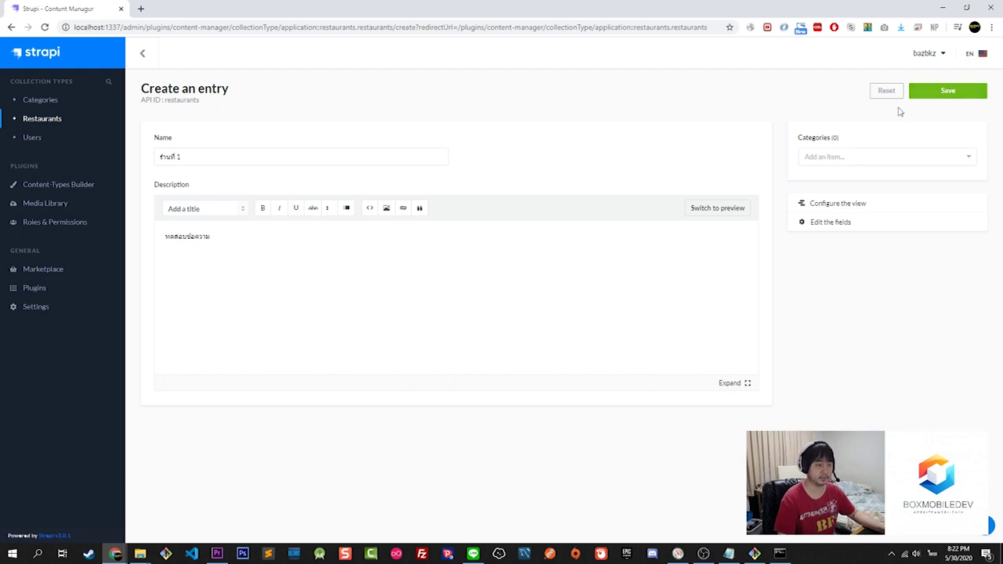
{"action": "left_click", "coordinate": [569, 192]}
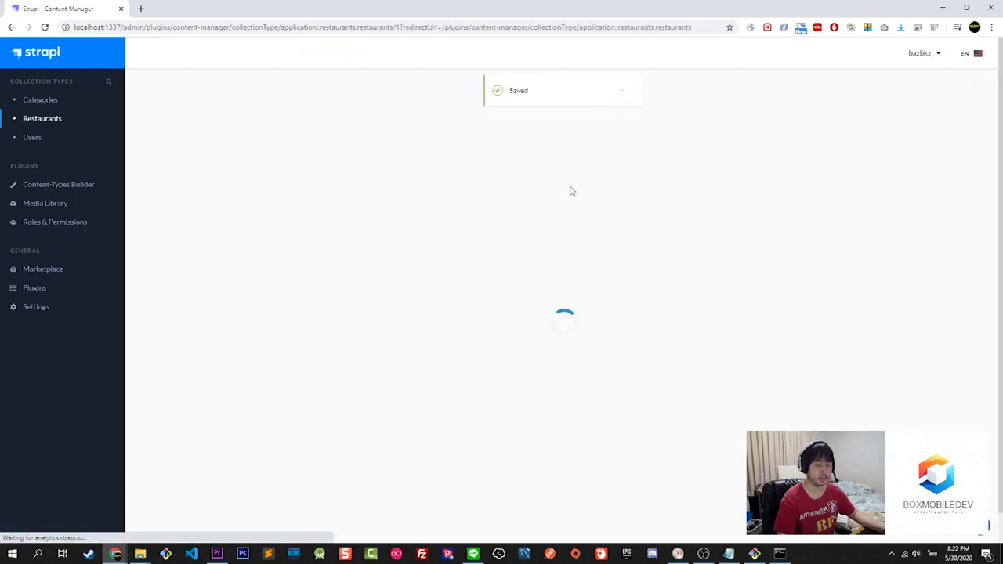
Check the entry's empty Categories list, then save and return to the Restaurants list
{"action": "left_click", "coordinate": [860, 160]}
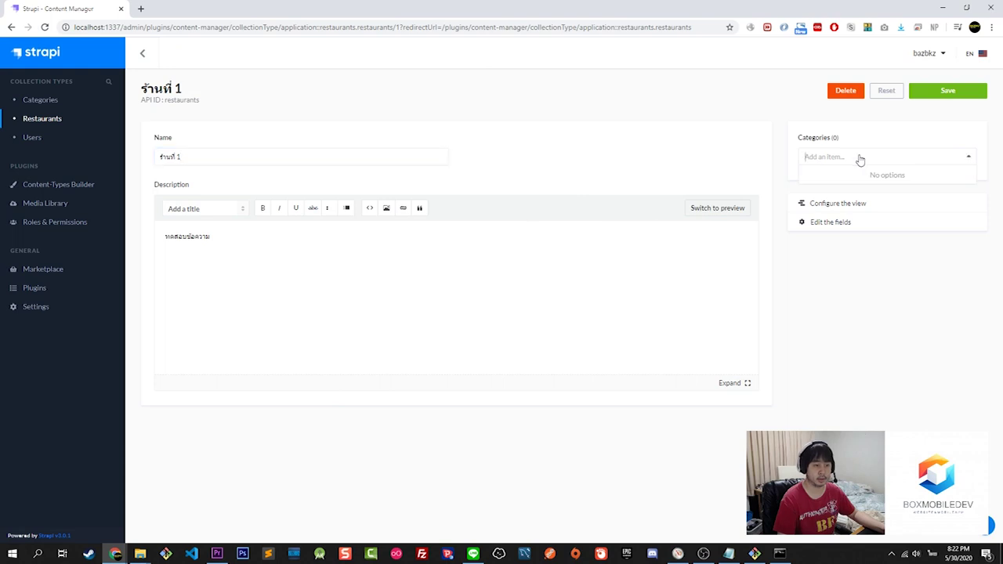
{"action": "left_click", "coordinate": [892, 160]}
{"action": "left_click", "coordinate": [894, 160]}
{"action": "left_click", "coordinate": [882, 138]}
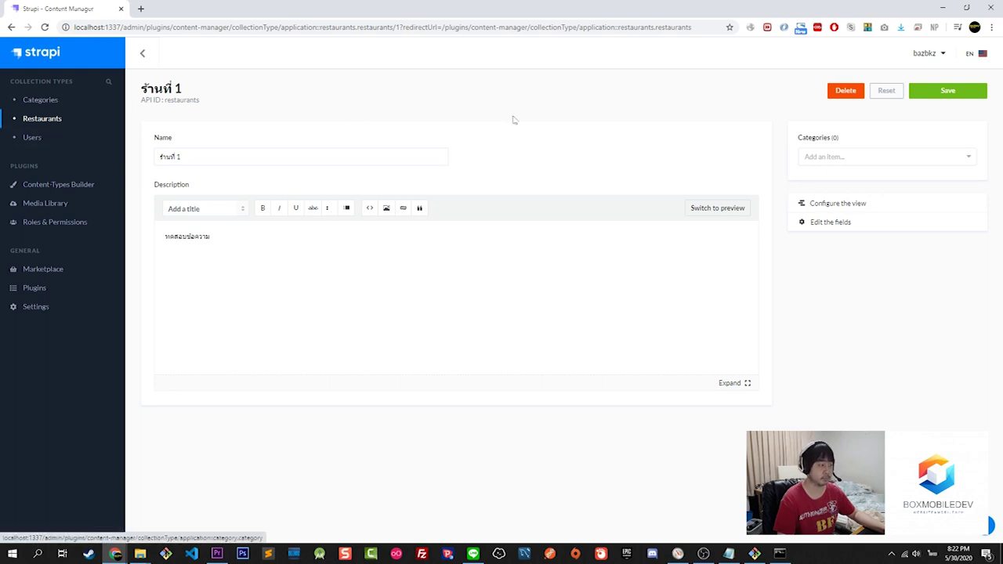
{"action": "key", "text": "Return"}
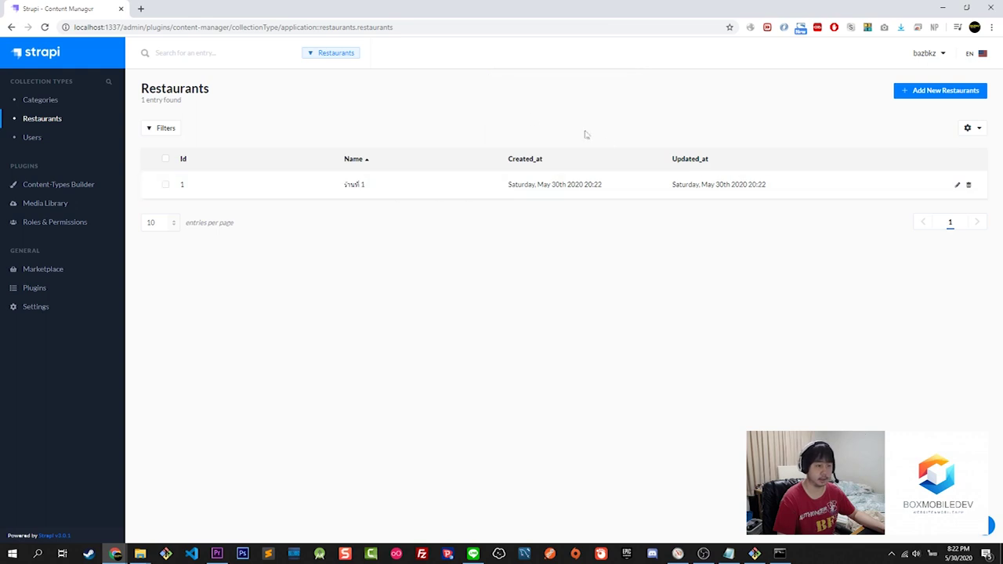
Add a category 'อาหารจานเดียว' linked to restaurant 'ร้านที่ 1' and save it
{"action": "left_click", "coordinate": [71, 101]}
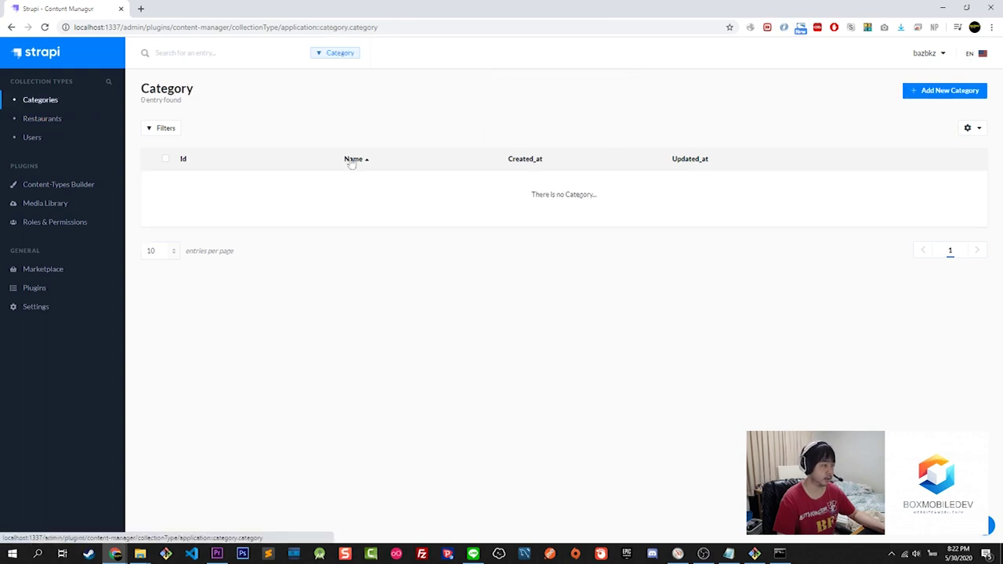
{"action": "left_click", "coordinate": [919, 94]}
{"action": "type", "text": "n"}
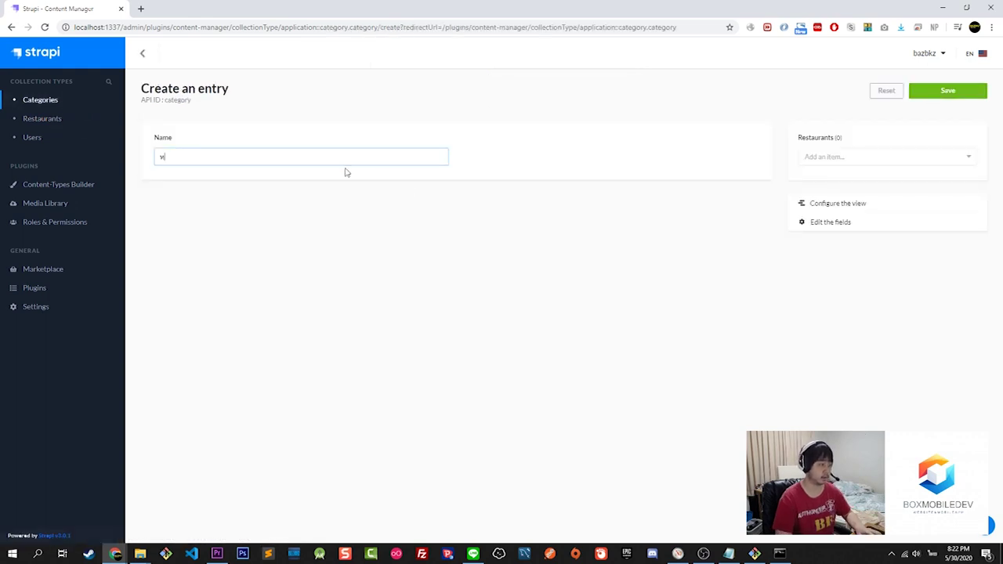
{"action": "key", "text": "BackSpace"}
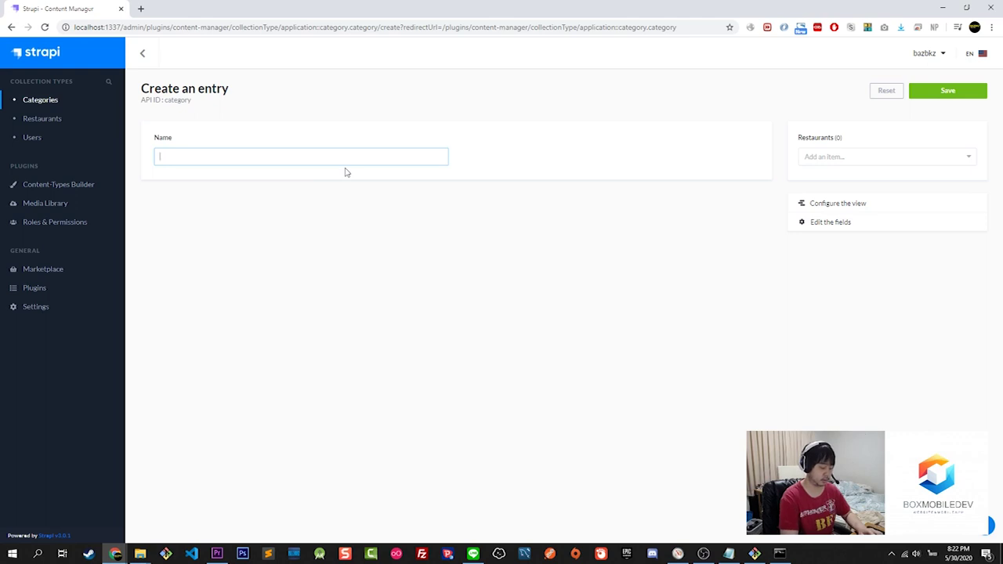
{"action": "type", "text": "อาหารจาน"}
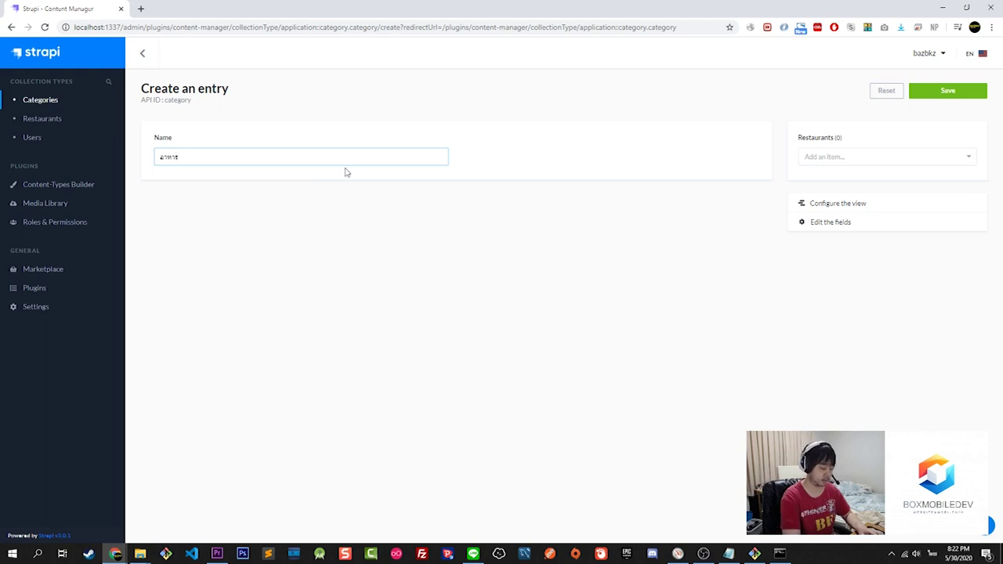
{"action": "type", "text": "เดียว"}
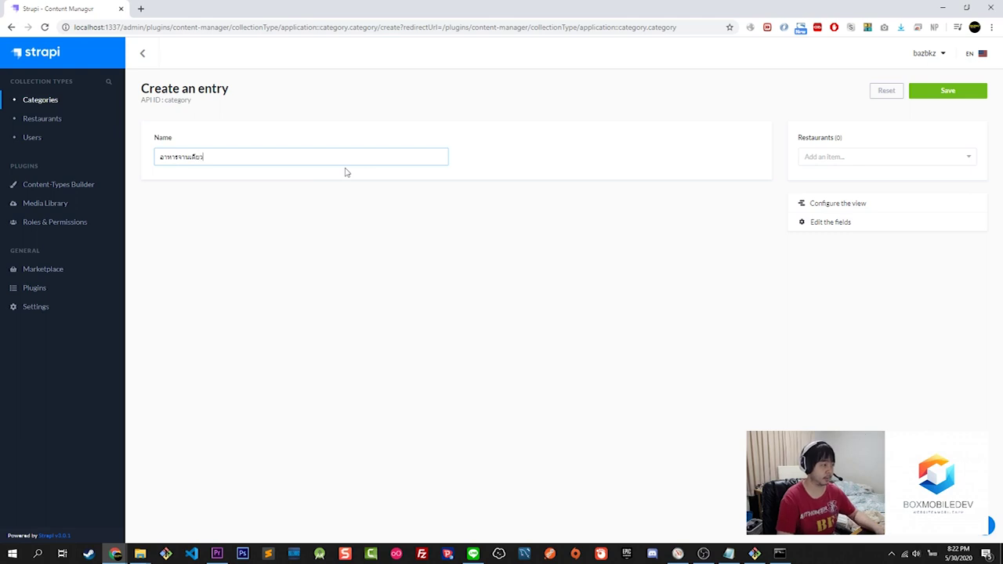
{"action": "left_click", "coordinate": [834, 158]}
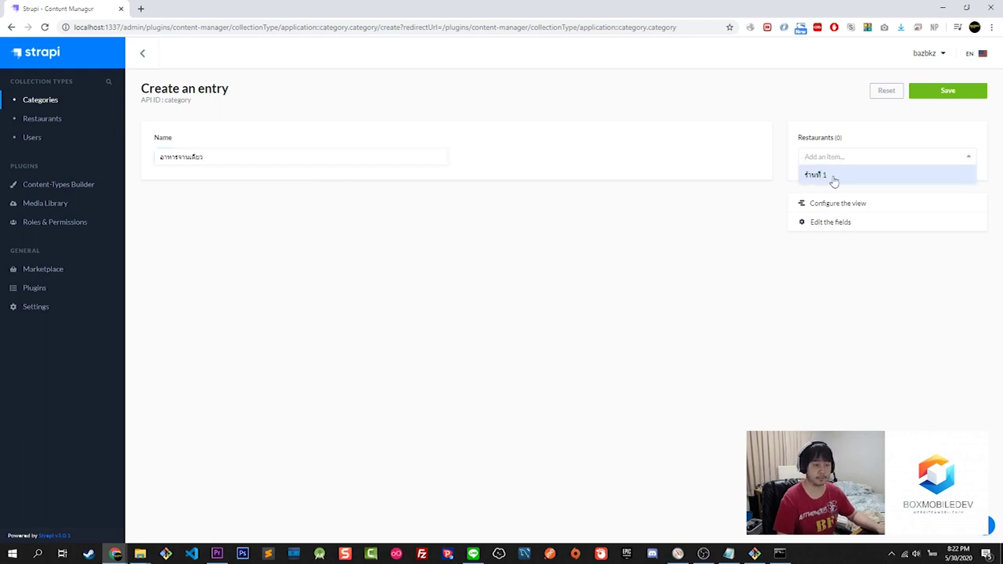
{"action": "left_click", "coordinate": [831, 177]}
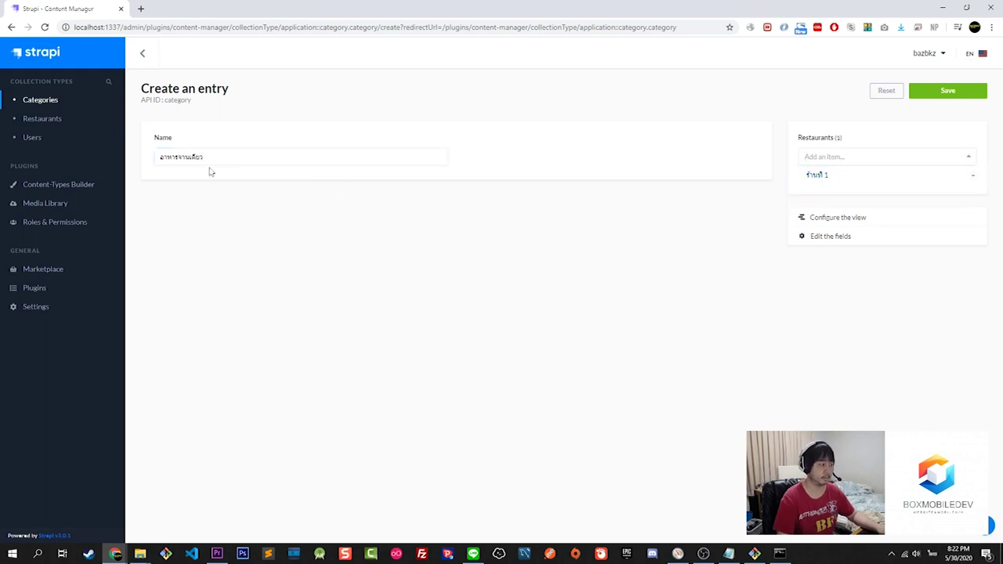
{"action": "left_click", "coordinate": [941, 92]}
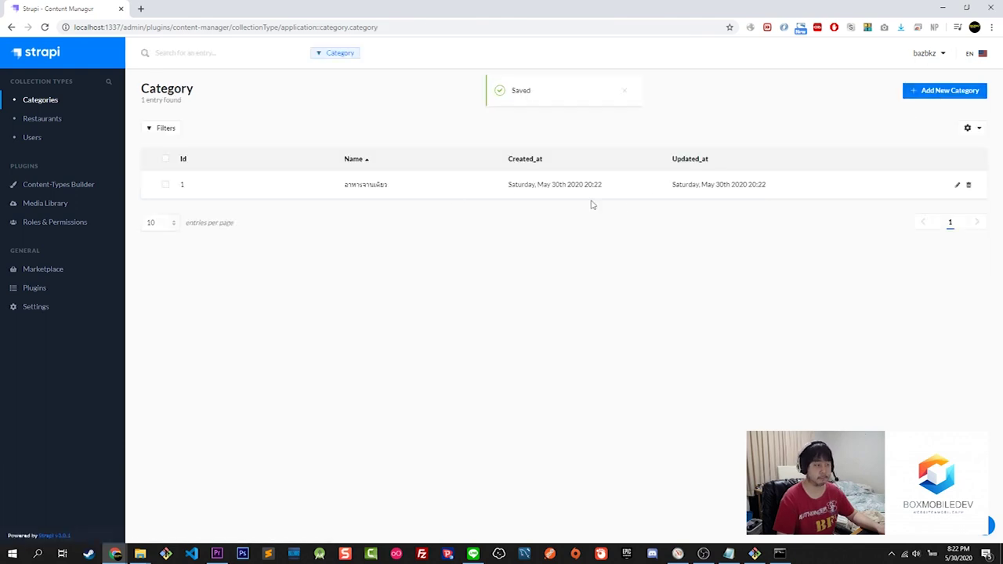
Verify the link from both the category and the restaurant, then return to Categories
{"action": "left_click", "coordinate": [455, 194]}
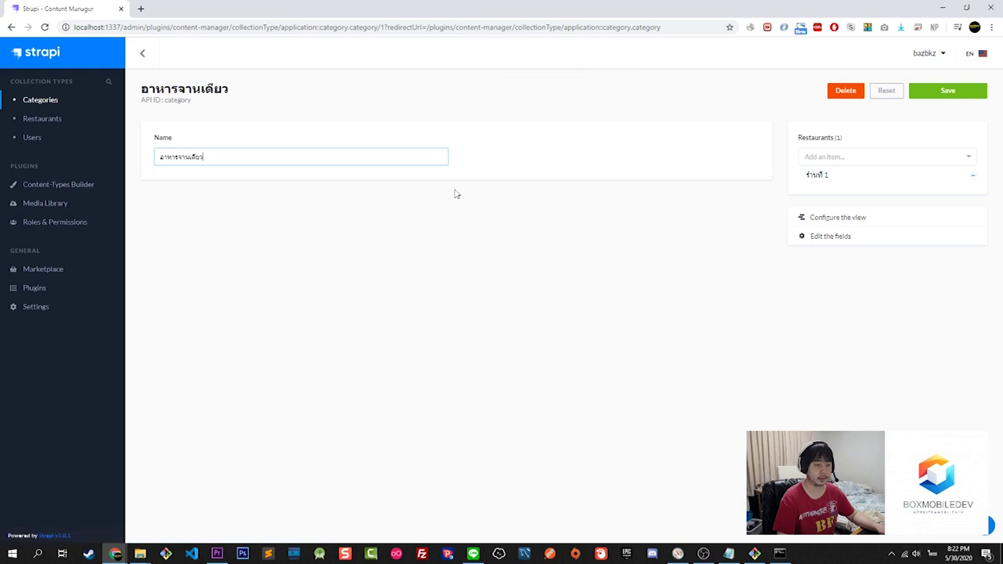
{"action": "left_click", "coordinate": [68, 120]}
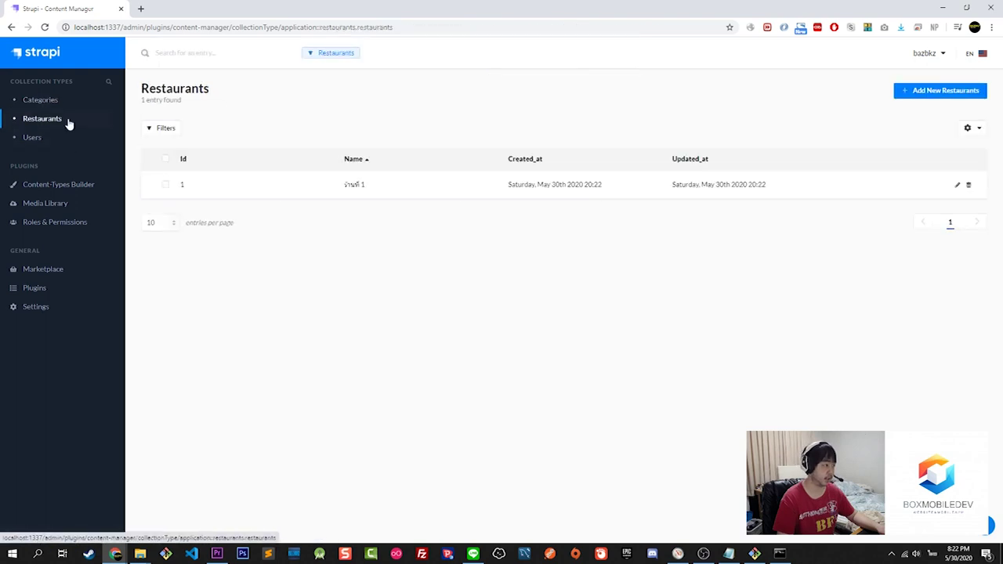
{"action": "left_click", "coordinate": [450, 188]}
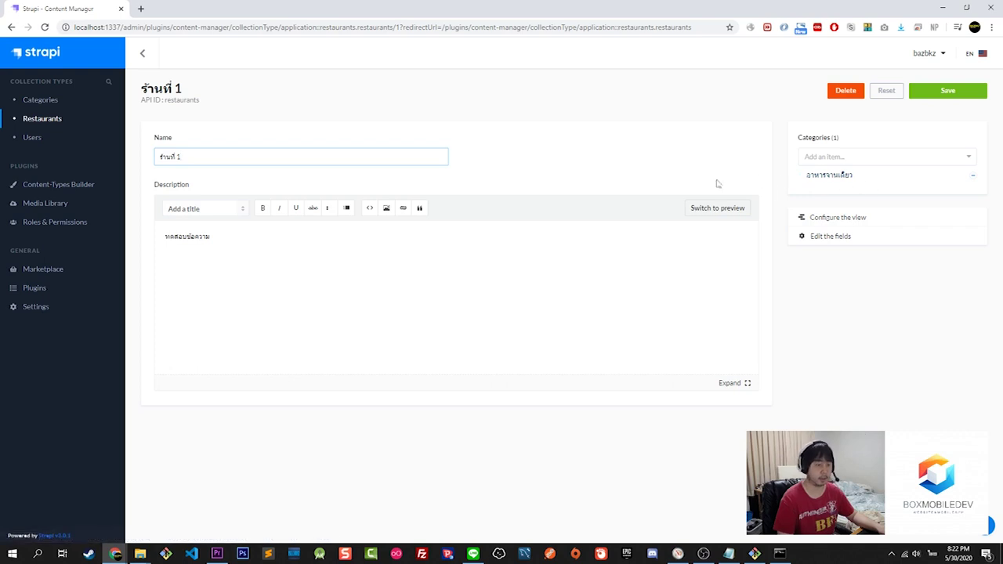
{"action": "left_click", "coordinate": [78, 102]}
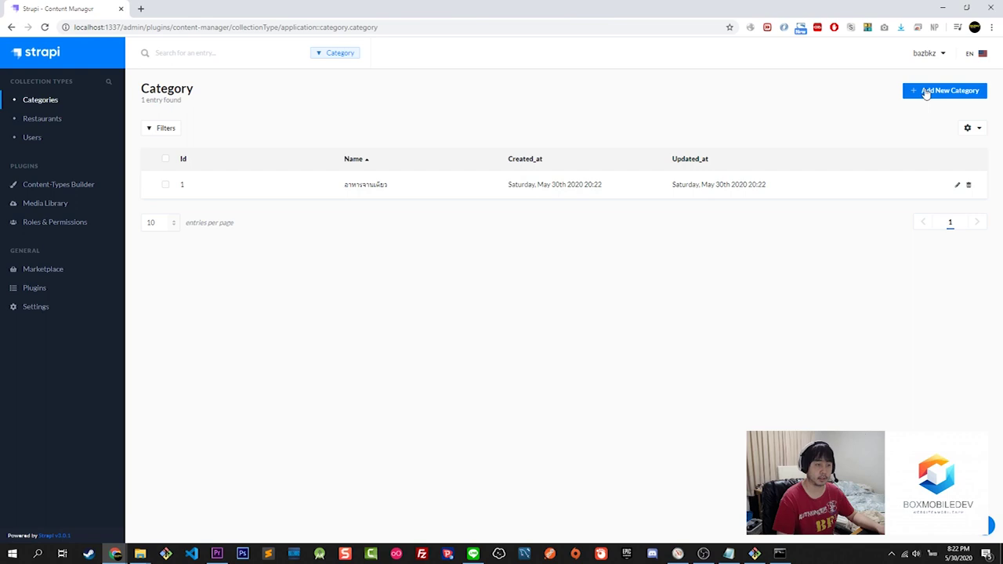
Add a category 'ของหวาน' linked to 'ร้านที่ 1', then go to the Restaurants list
{"action": "left_click", "coordinate": [936, 92]}
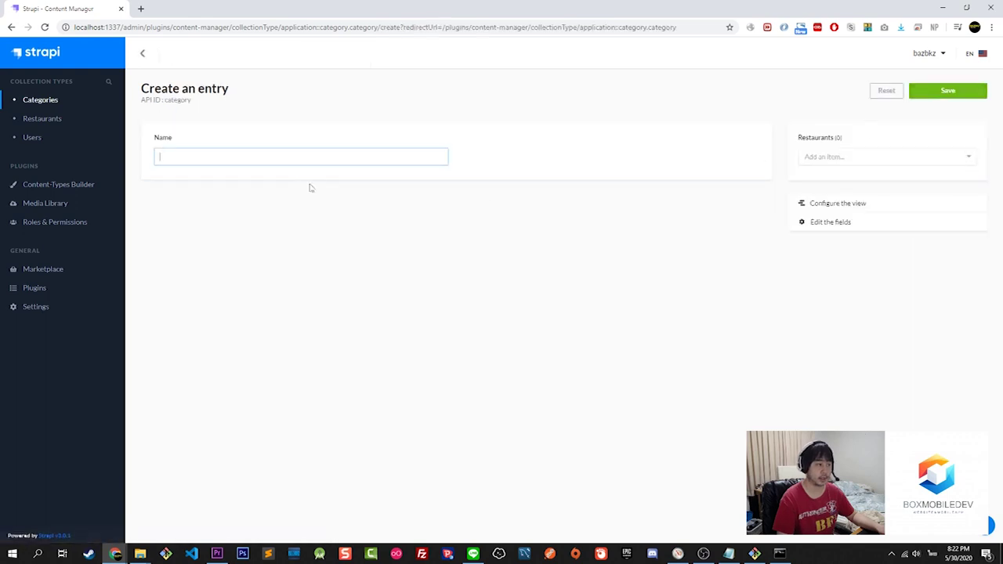
{"action": "left_click", "coordinate": [311, 154]}
{"action": "type", "text": "ค"}
{"action": "key", "text": "BackSpace"}
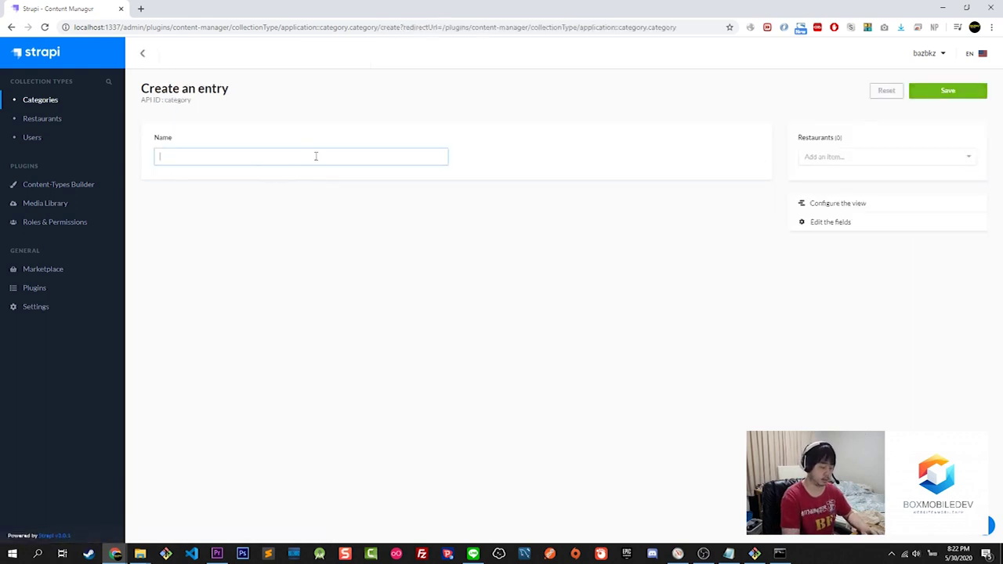
{"action": "type", "text": "ของหวาน"}
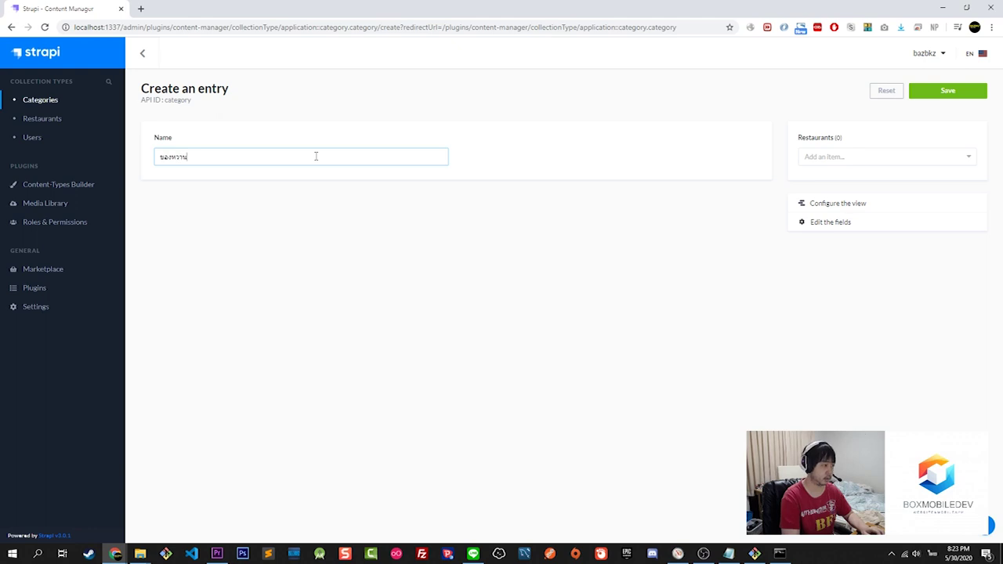
{"action": "left_click", "coordinate": [815, 157]}
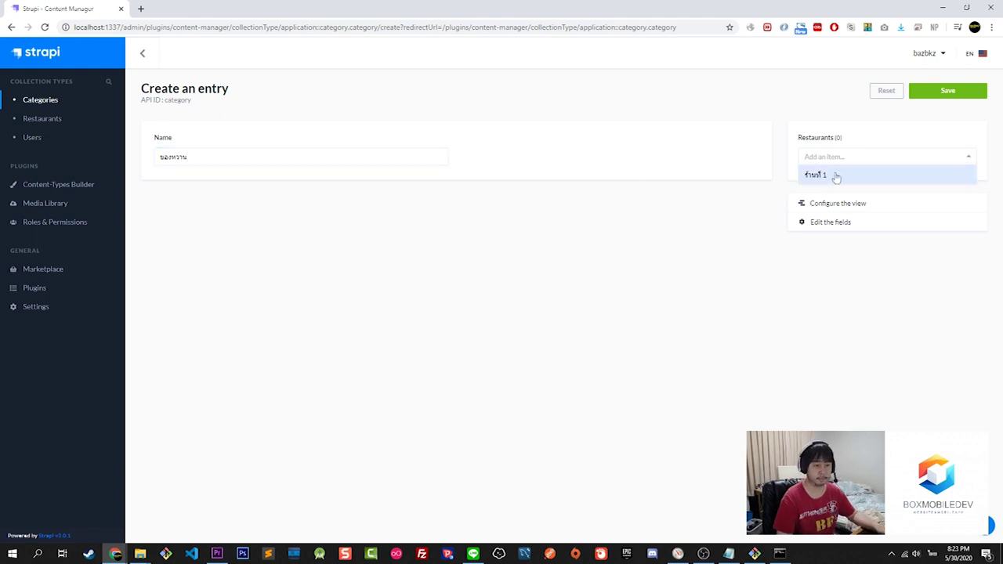
{"action": "left_click", "coordinate": [833, 175]}
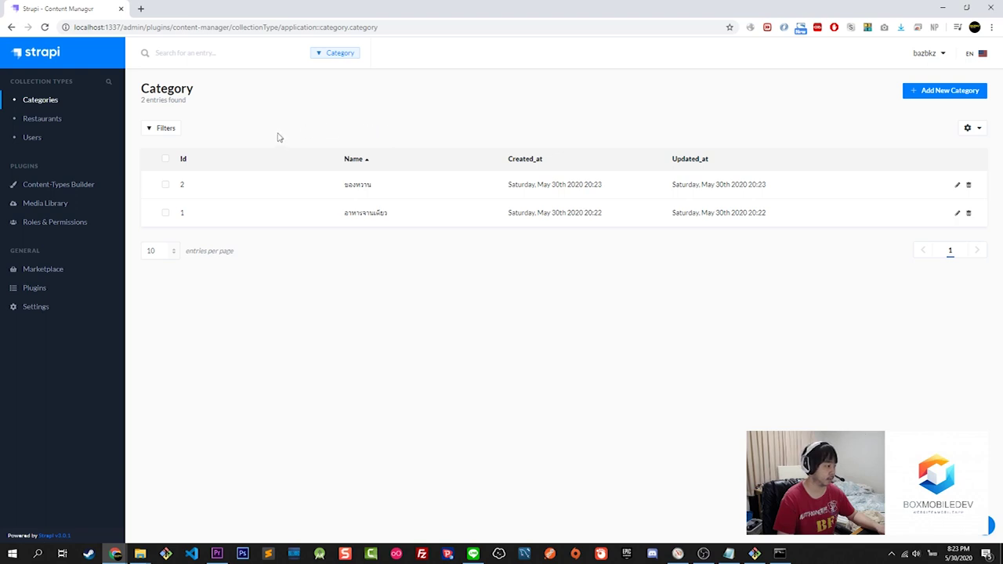
{"action": "left_click", "coordinate": [49, 121]}
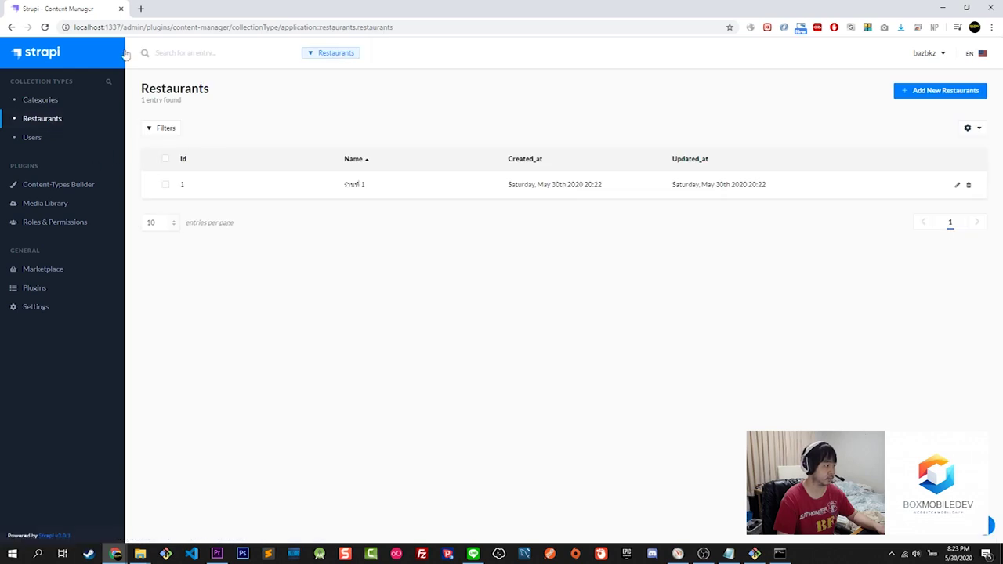
{"action": "left_click_drag", "start_coordinate": [123, 26], "coordinate": [74, 27]}
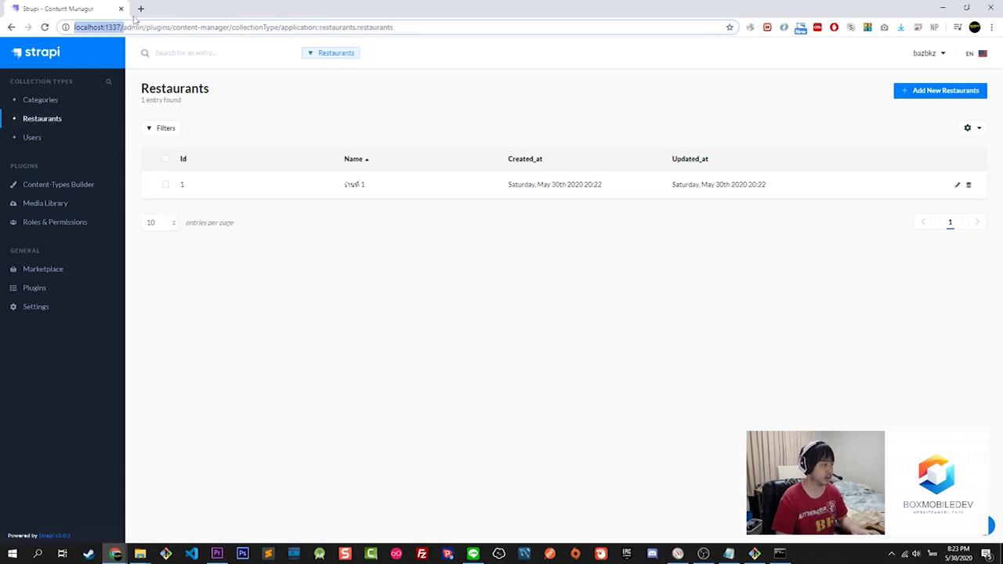
Load localhost:1337/restaurants in a new tab, see 403 Forbidden, and return to Strapi
{"action": "left_click", "coordinate": [141, 8]}
{"action": "type", "text": "http://localhost:1337/"}
{"action": "type", "text": "ฟ"}
{"action": "key", "text": "BackSpace"}
{"action": "key", "text": "grave"}
{"action": "type", "text": "restaurants"}
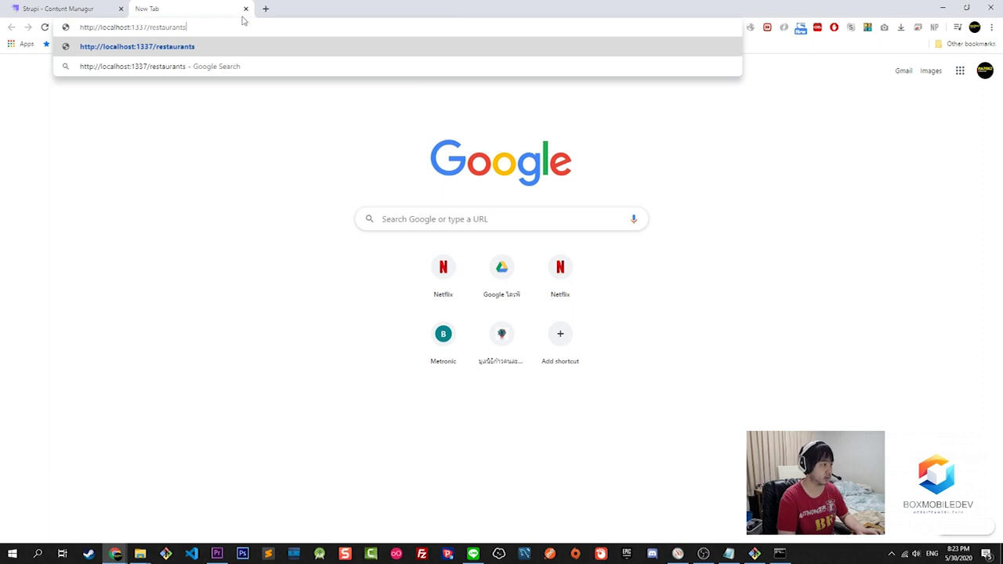
{"action": "key", "text": "Return"}
{"action": "left_click", "coordinate": [168, 31]}
{"action": "left_click_drag", "start_coordinate": [123, 27], "coordinate": [165, 27]}
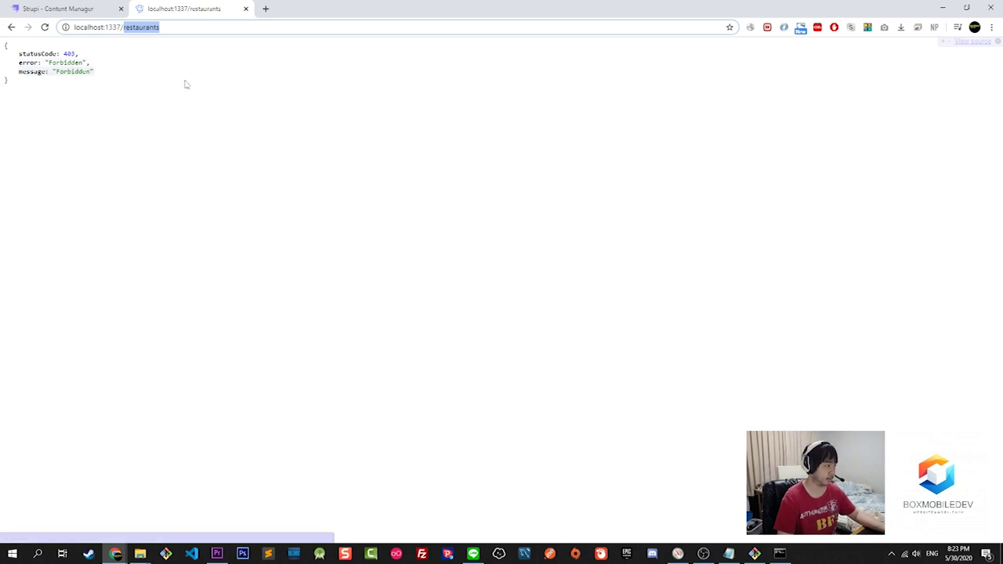
{"action": "left_click", "coordinate": [68, 10]}
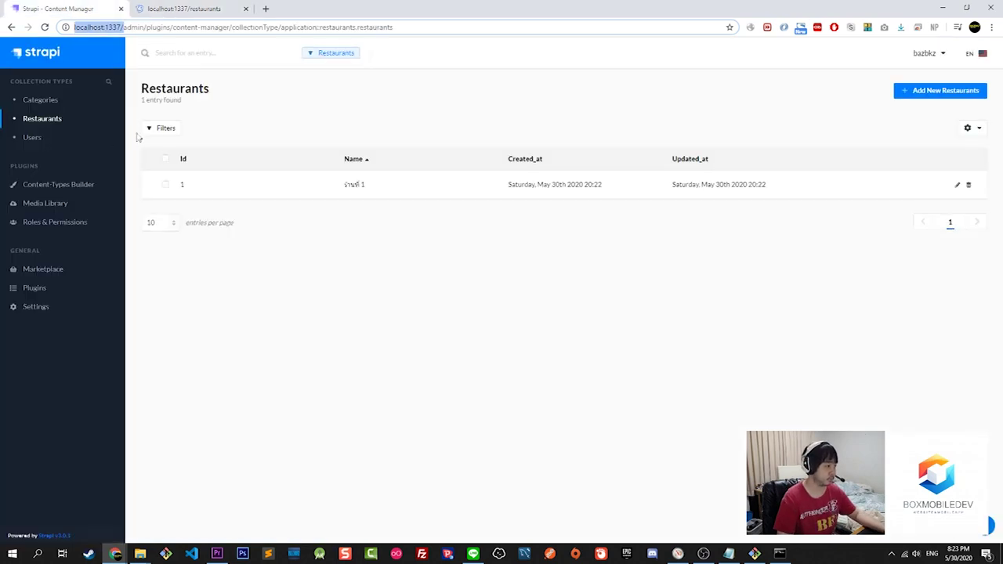
Browse Categories, then the Roles & Permissions email templates, providers and advanced settings tabs
{"action": "left_click", "coordinate": [71, 103]}
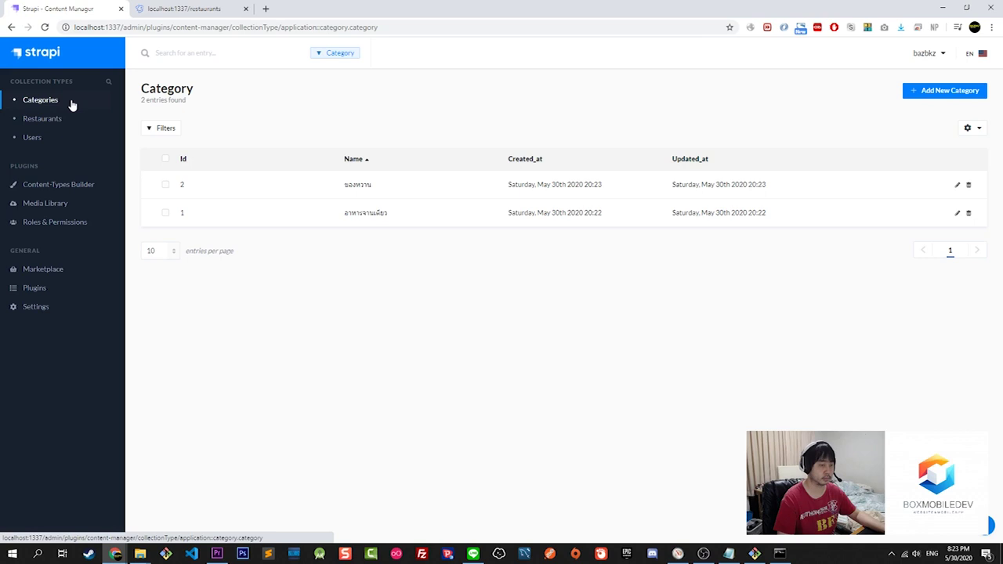
{"action": "left_click", "coordinate": [62, 226]}
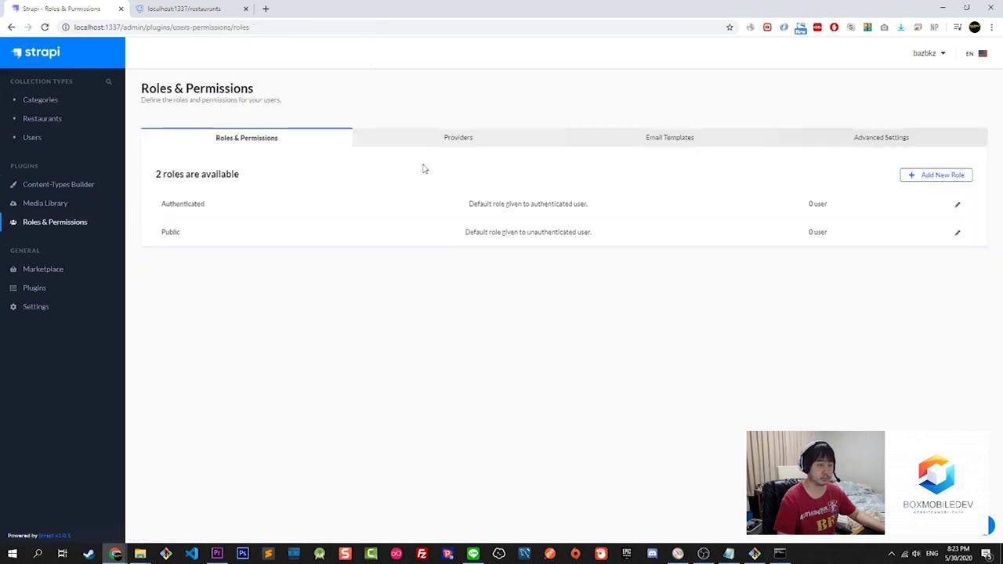
{"action": "left_click", "coordinate": [68, 204]}
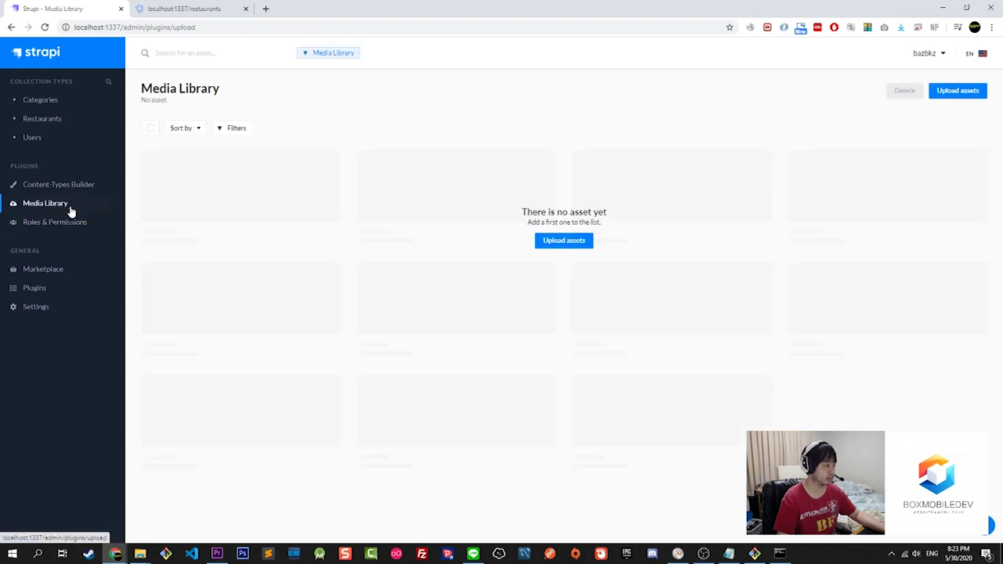
{"action": "left_click", "coordinate": [67, 221]}
{"action": "left_click", "coordinate": [674, 138]}
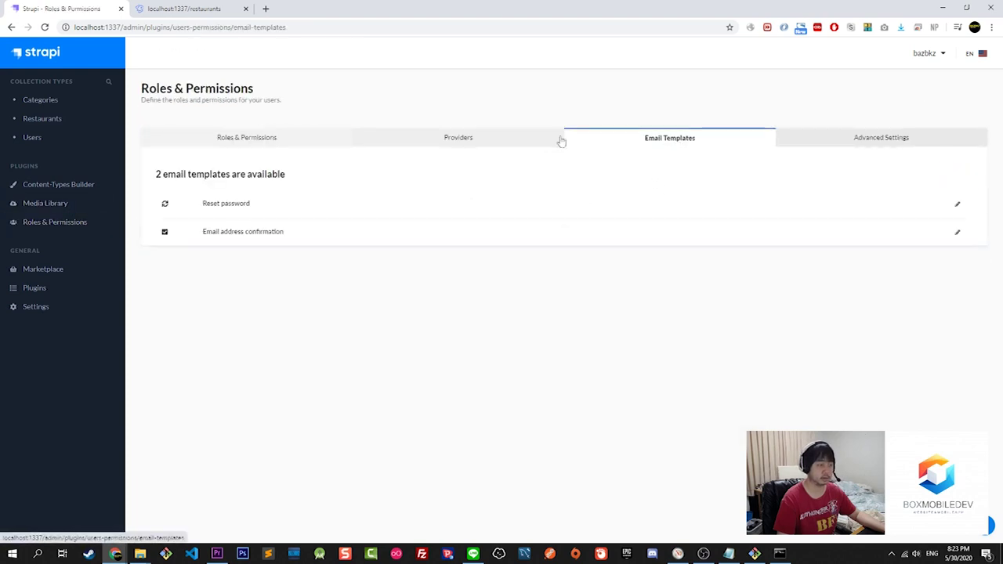
{"action": "left_click", "coordinate": [538, 139]}
{"action": "left_click", "coordinate": [858, 137]}
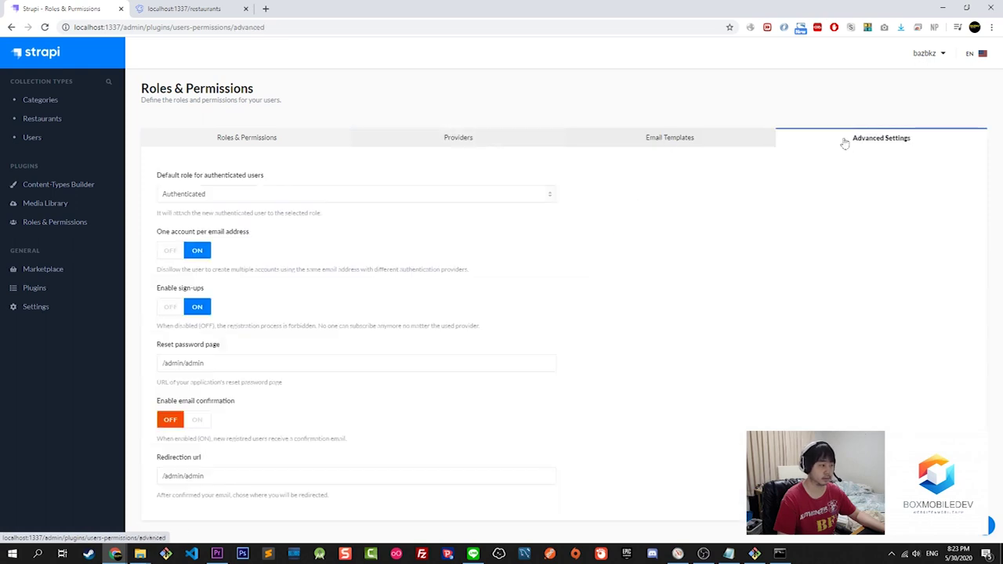
{"action": "left_click", "coordinate": [147, 134]}
Check the Restaurants list's displayed-fields options, then return to Roles & Permissions via the homepage
{"action": "left_click", "coordinate": [59, 119]}
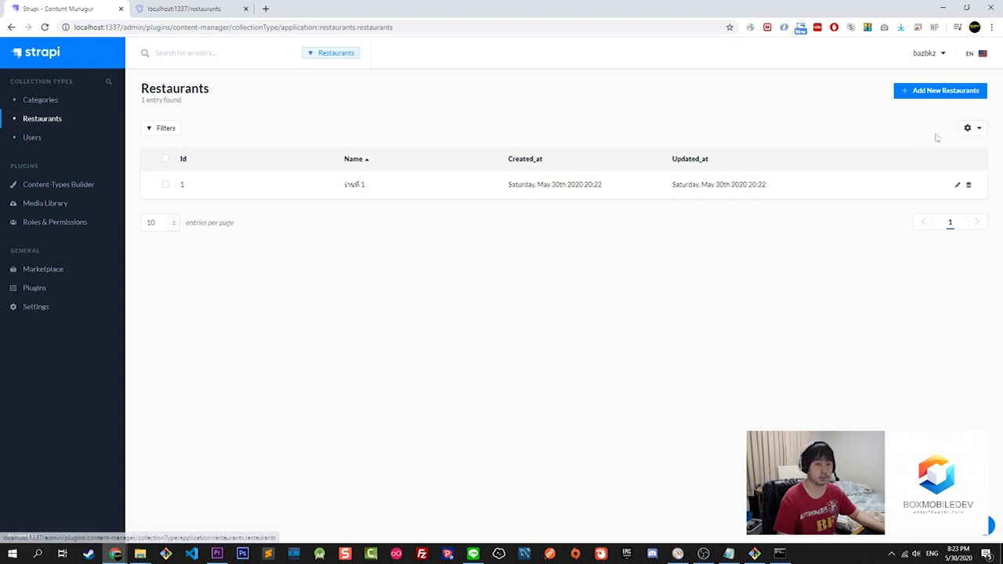
{"action": "left_click", "coordinate": [972, 129]}
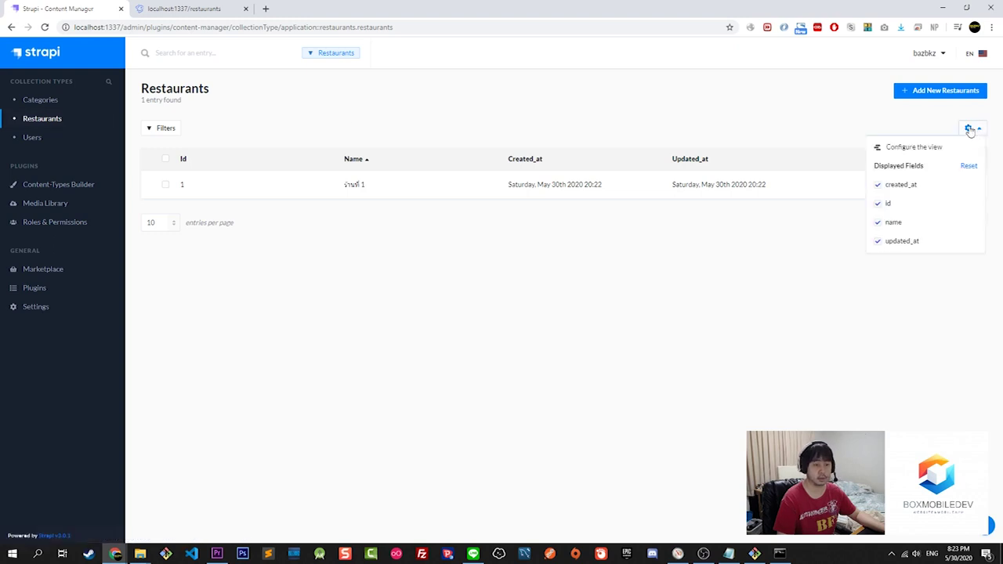
{"action": "left_click", "coordinate": [637, 118]}
{"action": "left_click", "coordinate": [39, 58]}
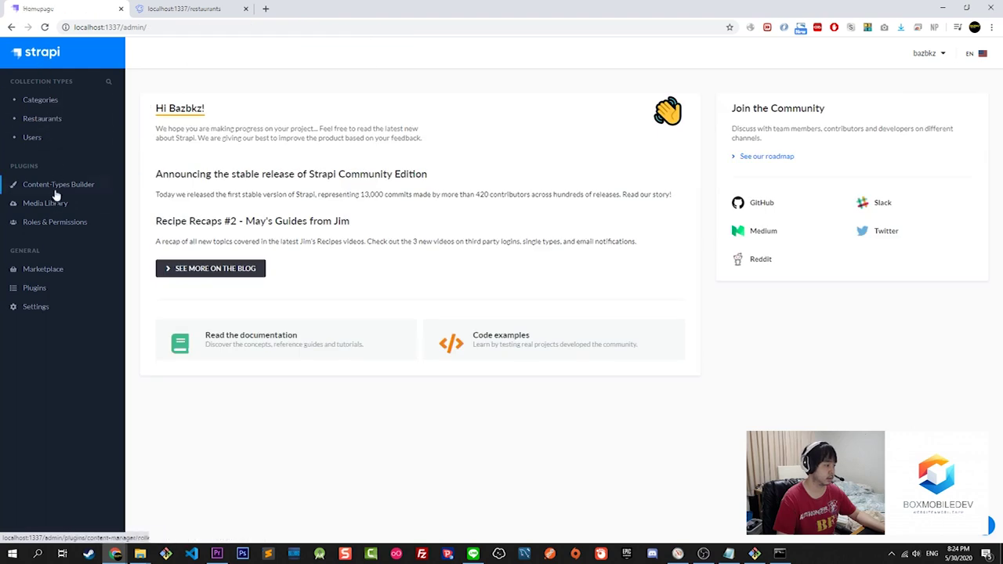
{"action": "left_click", "coordinate": [55, 223]}
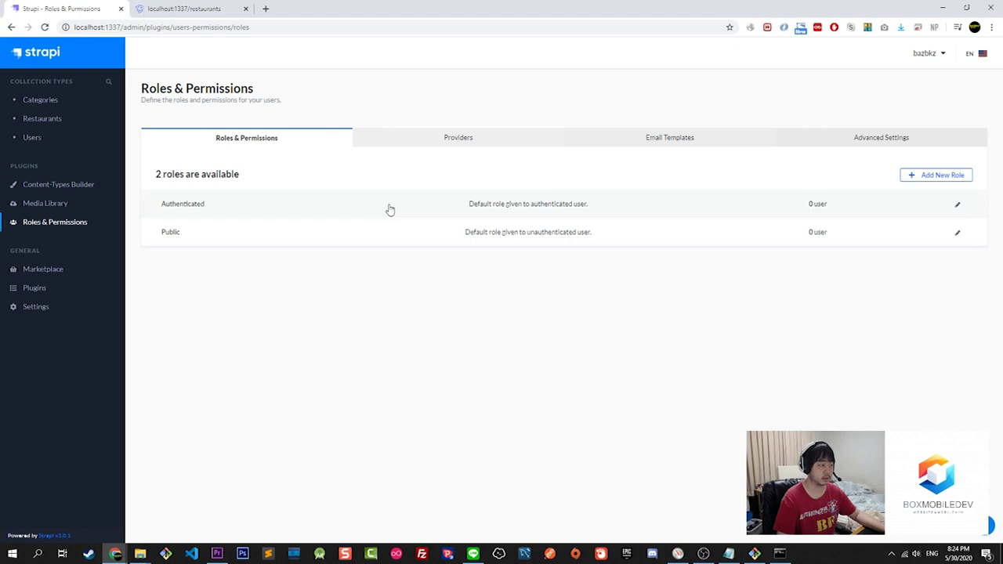
Open the Public role's permissions for editing
{"action": "left_click", "coordinate": [360, 230]}
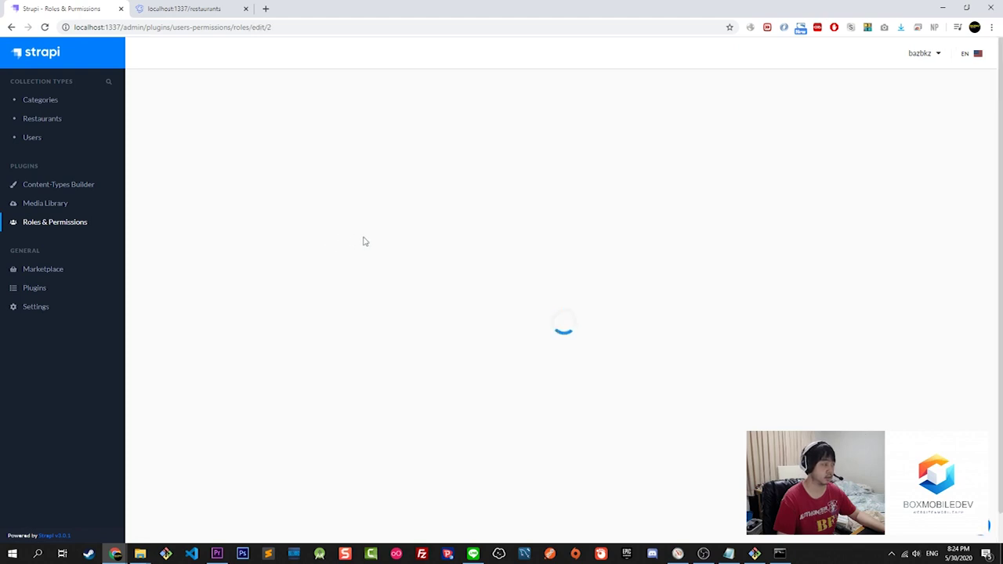
{"action": "scroll", "coordinate": [381, 335], "scroll_direction": "down", "scroll_amount": 2}
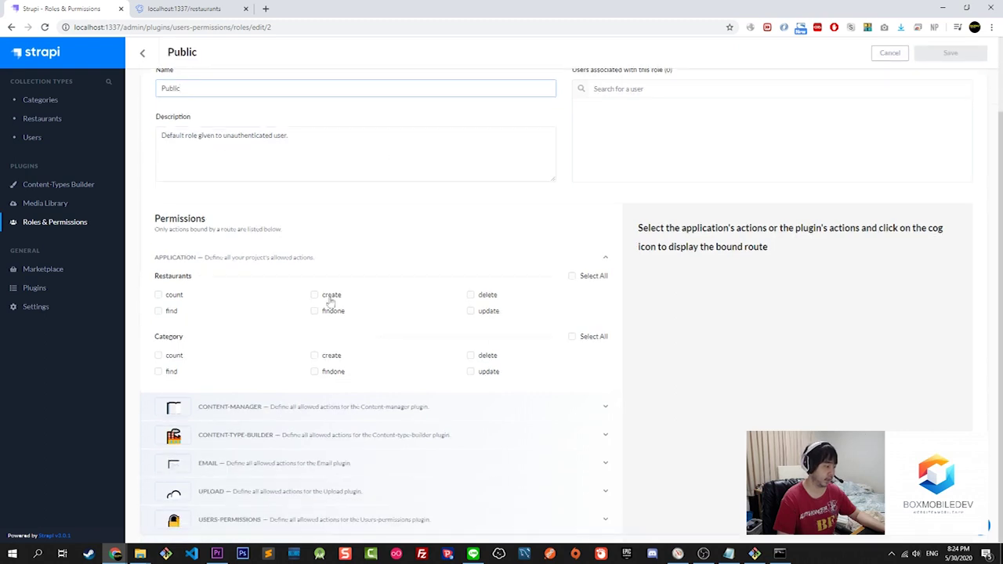
{"action": "scroll", "coordinate": [330, 293], "scroll_direction": "up", "scroll_amount": 2}
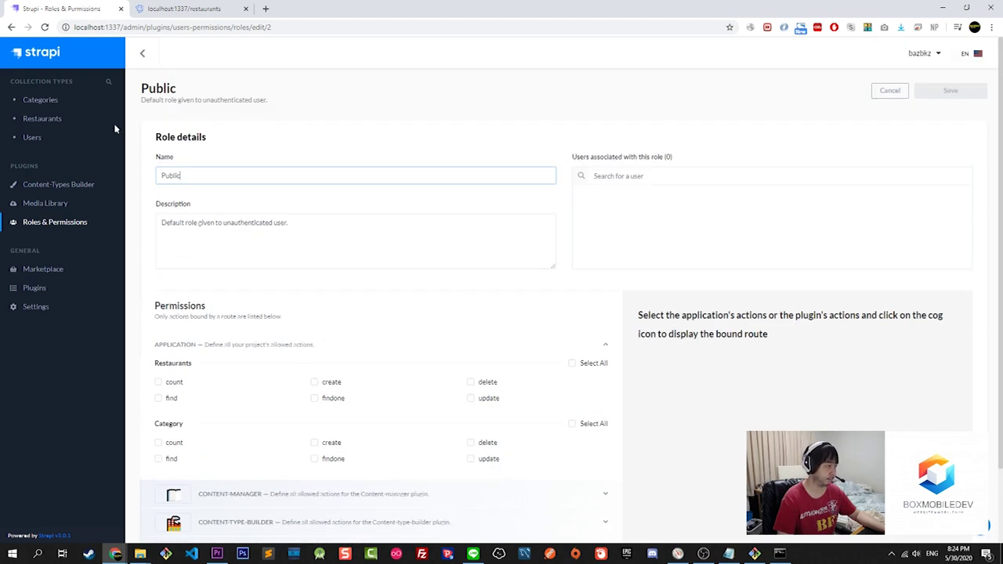
{"action": "left_click", "coordinate": [65, 227]}
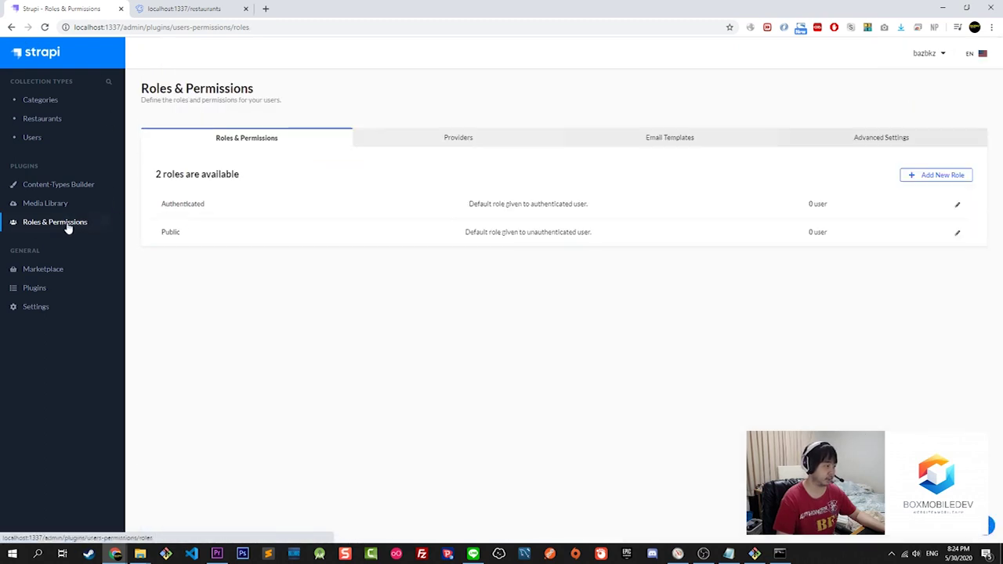
{"action": "left_click", "coordinate": [241, 239]}
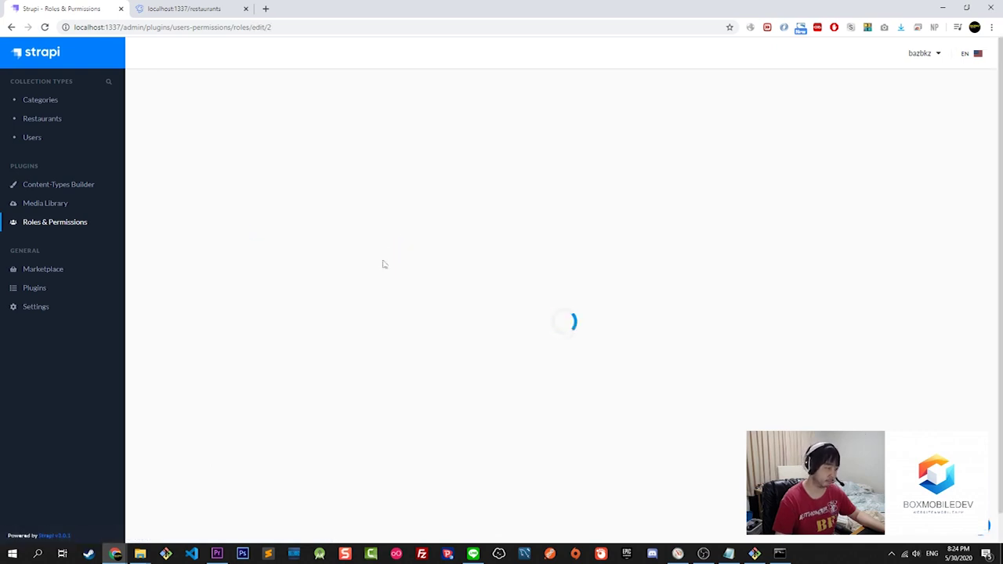
{"action": "scroll", "coordinate": [231, 354], "scroll_direction": "down", "scroll_amount": 1}
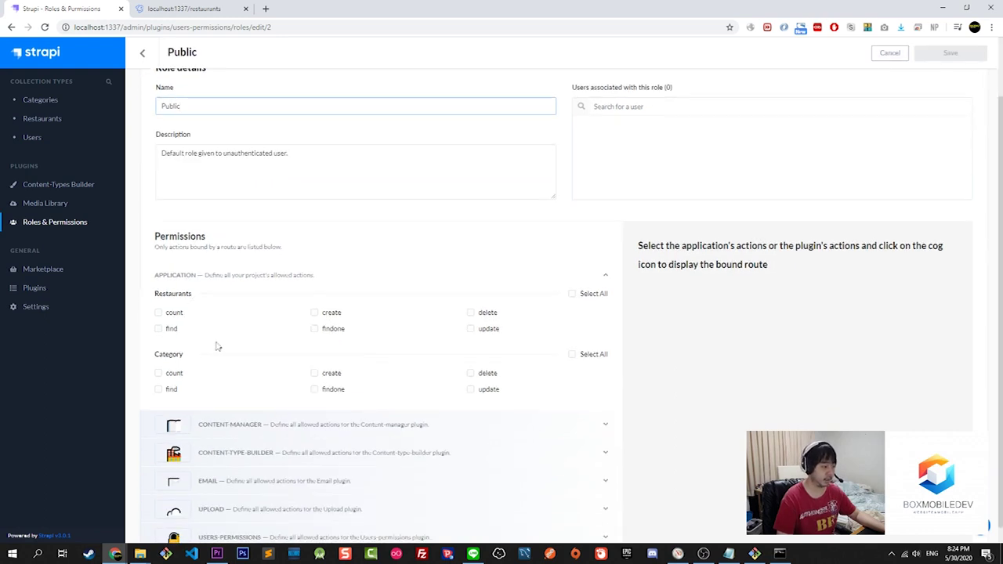
Allow find and findone on Restaurants and Category, and save the Public role
{"action": "left_click", "coordinate": [159, 330]}
{"action": "left_click", "coordinate": [314, 330]}
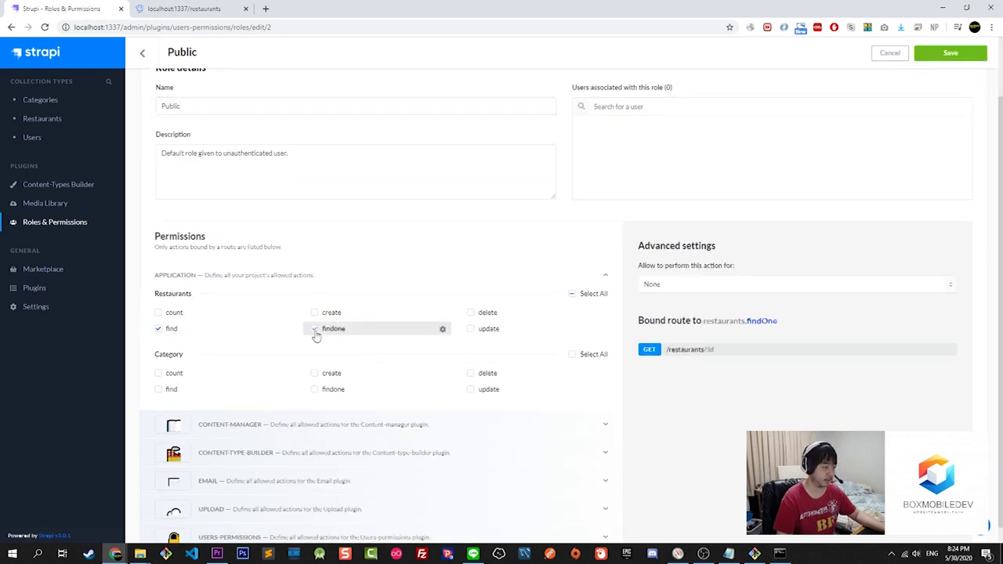
{"action": "left_click", "coordinate": [174, 391]}
{"action": "left_click", "coordinate": [314, 390]}
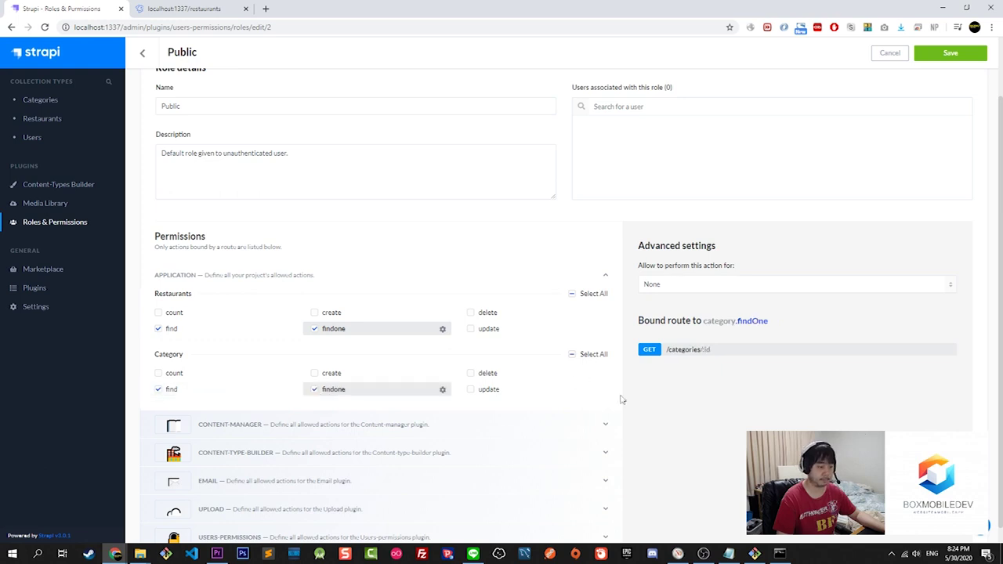
{"action": "left_click", "coordinate": [316, 391]}
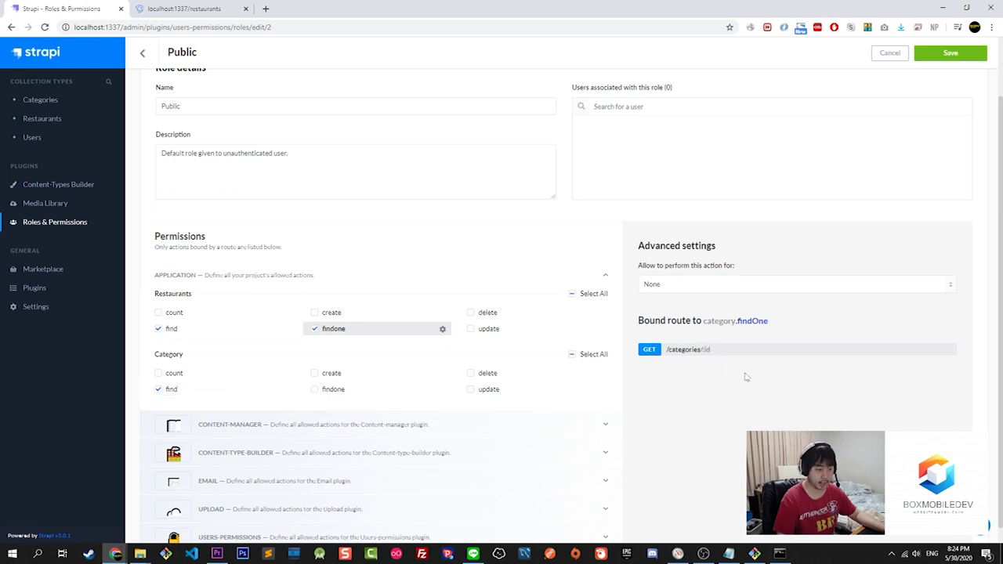
{"action": "left_click", "coordinate": [314, 391]}
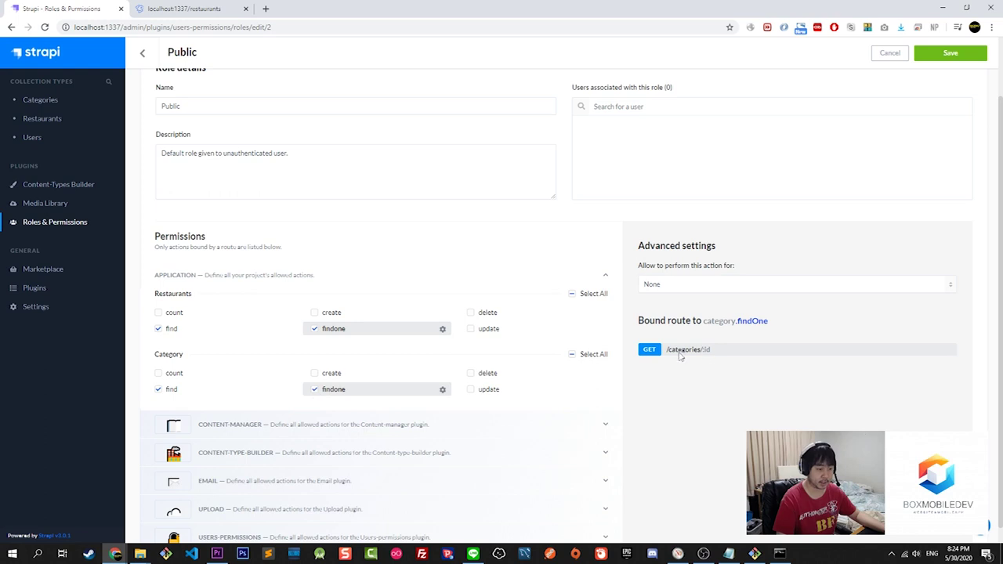
{"action": "scroll", "coordinate": [761, 384], "scroll_direction": "up", "scroll_amount": 2}
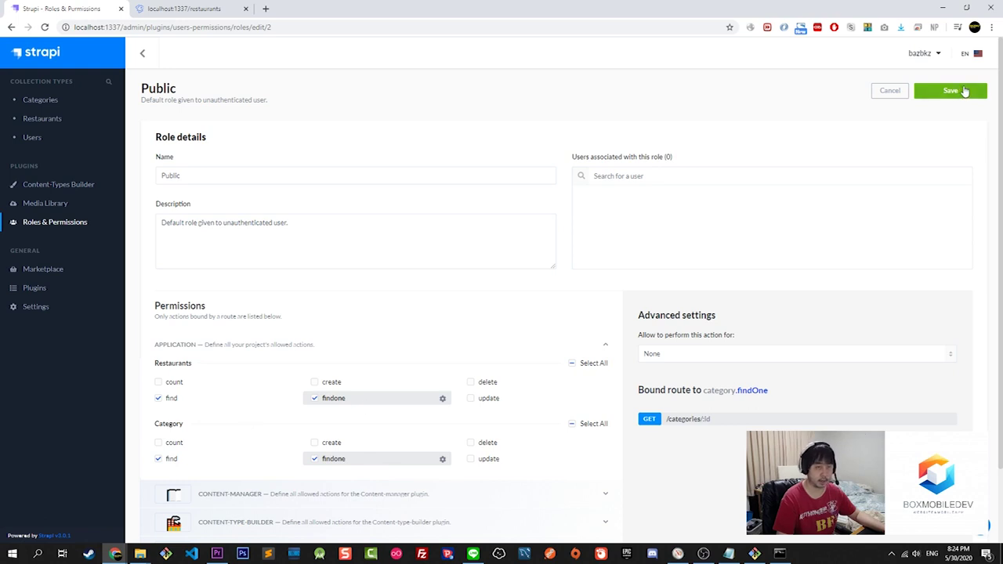
{"action": "left_click", "coordinate": [951, 91]}
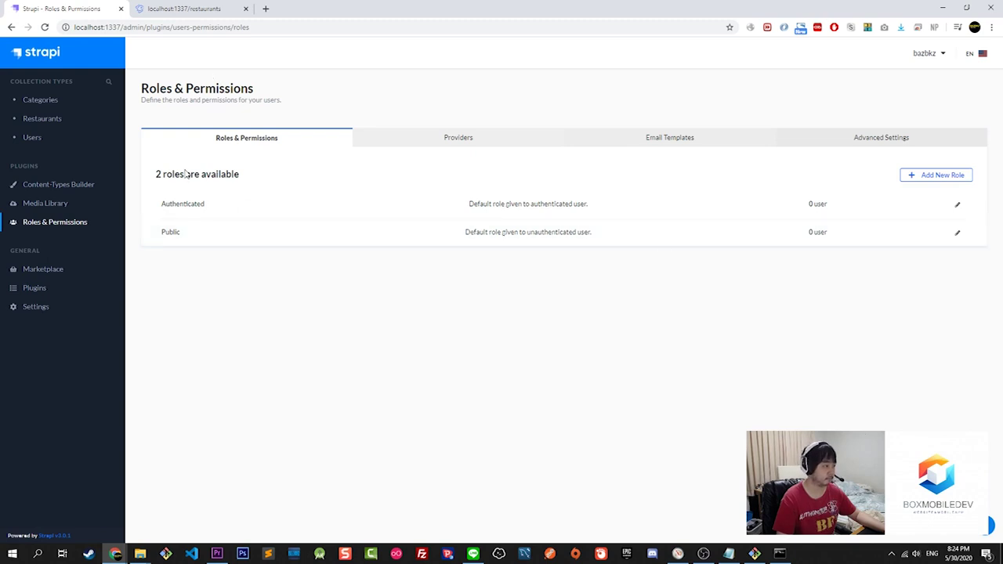
Reload localhost:1337/restaurants and load /restaurants/1 to see restaurant 1 with its categories
{"action": "left_click", "coordinate": [202, 10]}
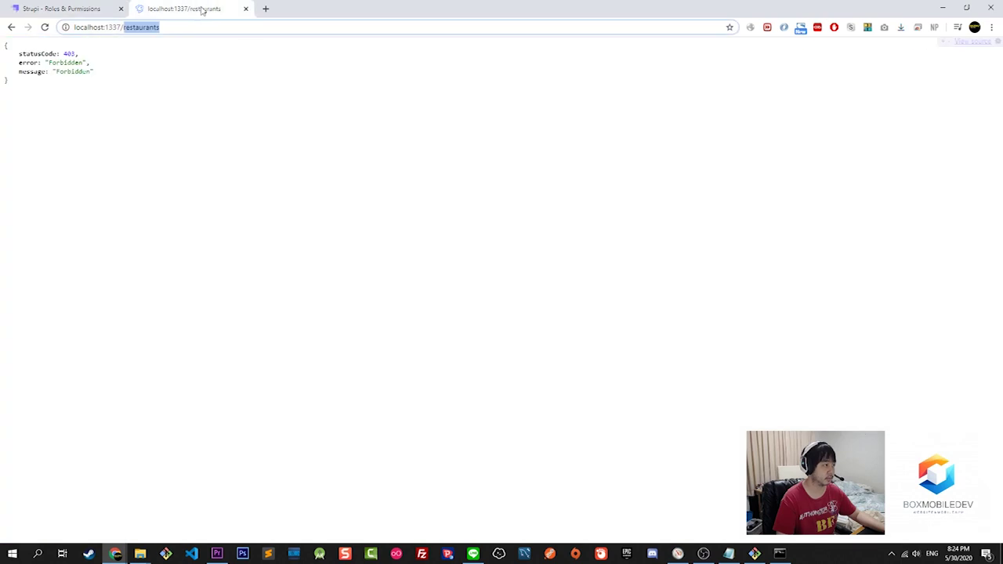
{"action": "left_click", "coordinate": [45, 28]}
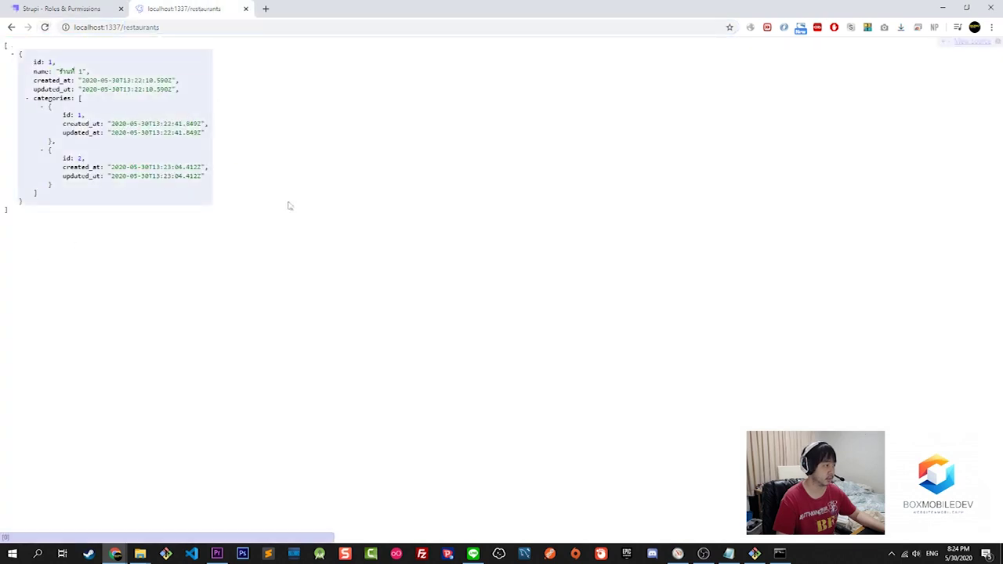
{"action": "double_click", "coordinate": [131, 28]}
{"action": "left_click", "coordinate": [262, 99]}
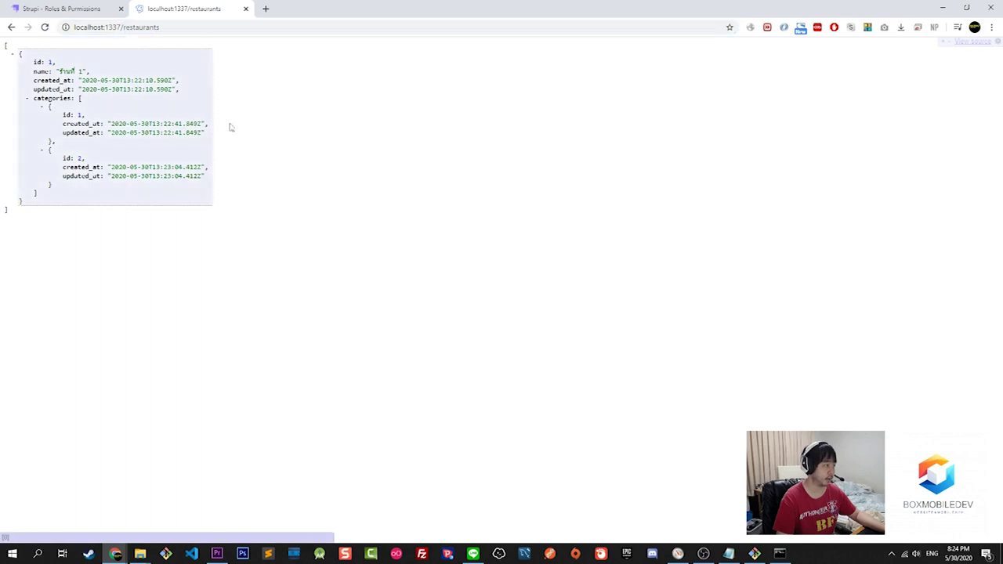
{"action": "left_click_drag", "start_coordinate": [34, 72], "coordinate": [125, 133]}
{"action": "left_click", "coordinate": [125, 135]}
{"action": "left_click", "coordinate": [247, 27]}
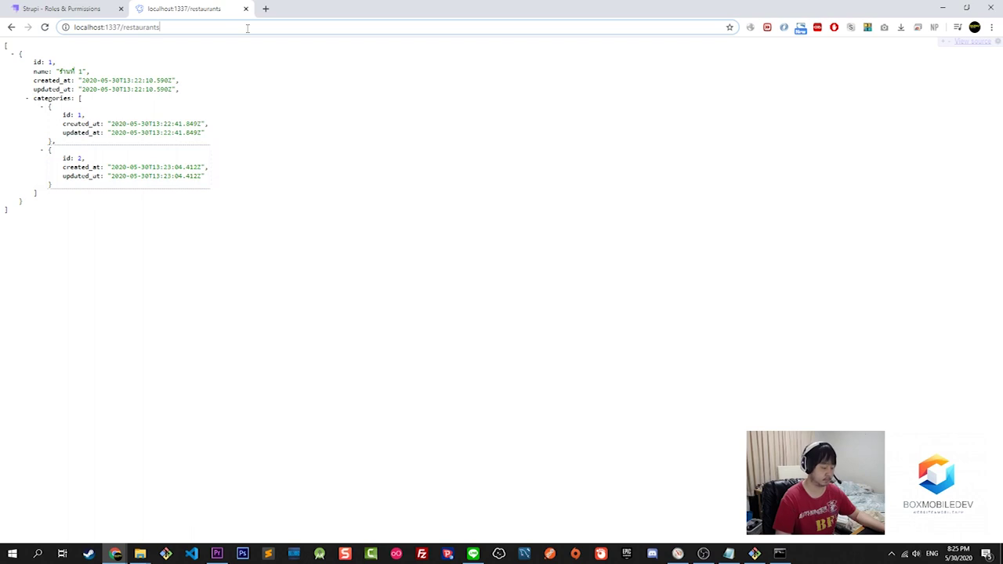
{"action": "type", "text": "/1"}
{"action": "key", "text": "Return"}
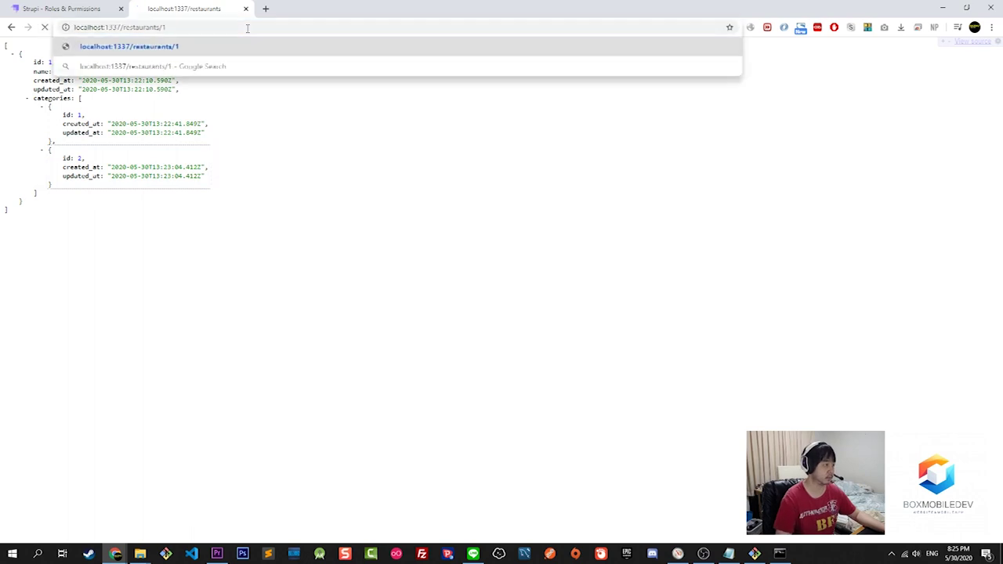
Try /restaurants/2, which returns 404 Not Found, then load /restaurants/1 again
{"action": "left_click", "coordinate": [188, 23]}
{"action": "left_click", "coordinate": [196, 25]}
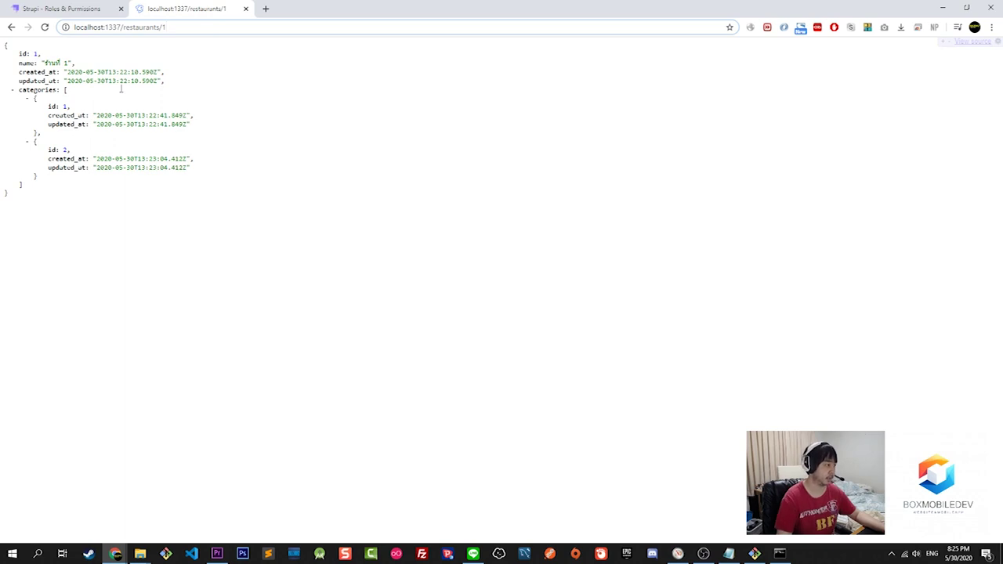
{"action": "key", "text": "BackSpace"}
{"action": "type", "text": "2"}
{"action": "key", "text": "Return"}
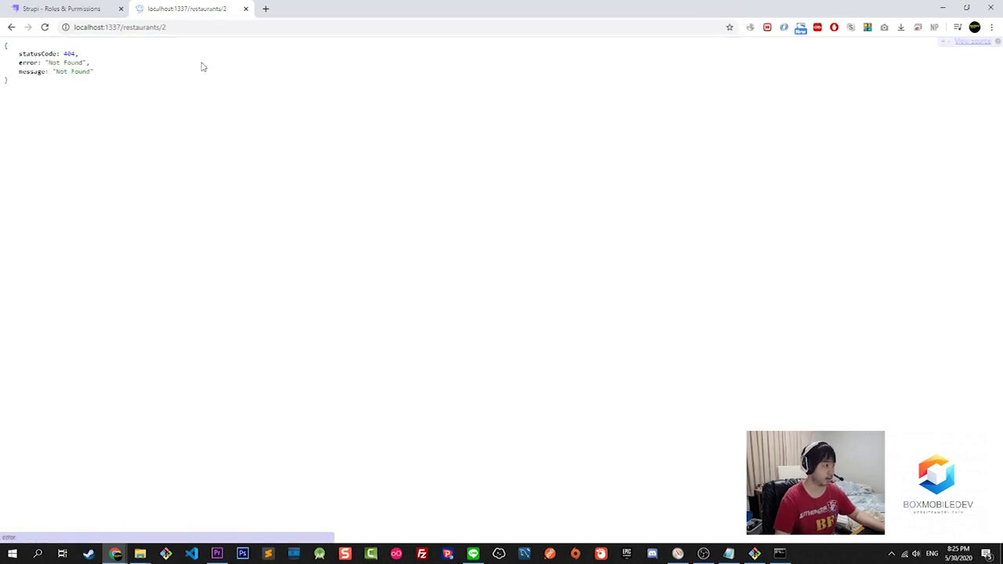
{"action": "left_click_drag", "start_coordinate": [162, 27], "coordinate": [216, 20]}
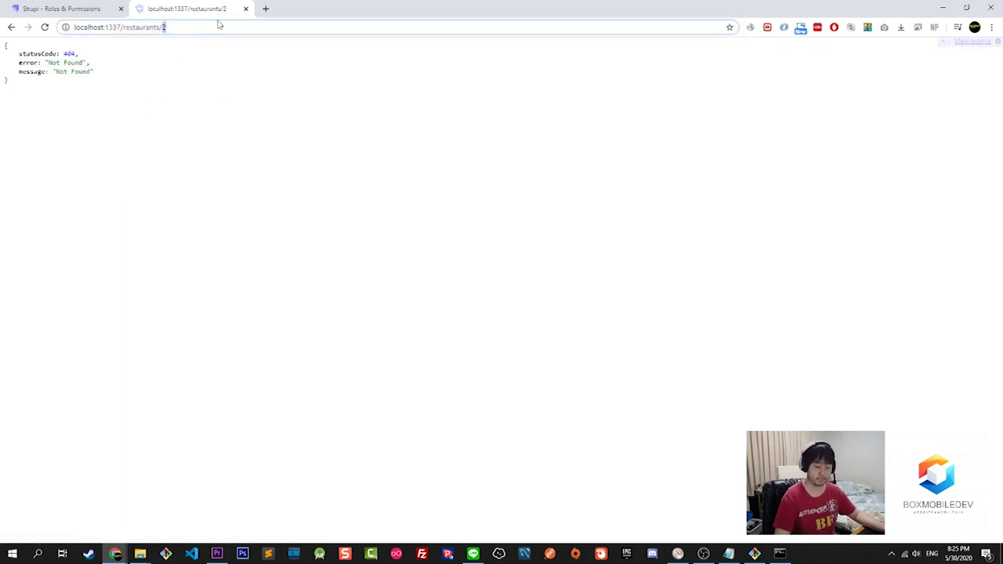
{"action": "type", "text": "1"}
{"action": "key", "text": "Return"}
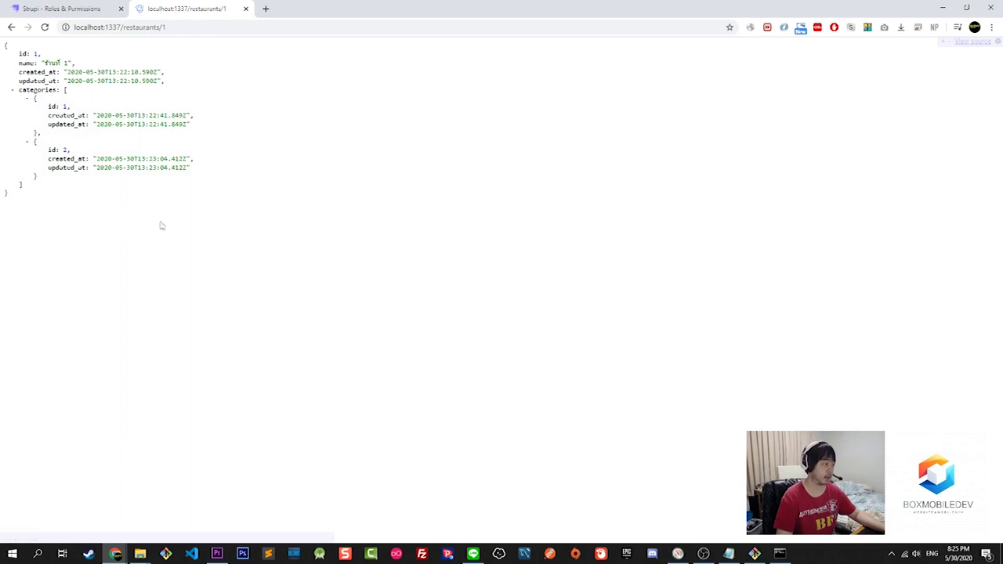
Return to the Strapi admin tab and open the Restaurants collection entries
{"action": "left_click", "coordinate": [79, 14]}
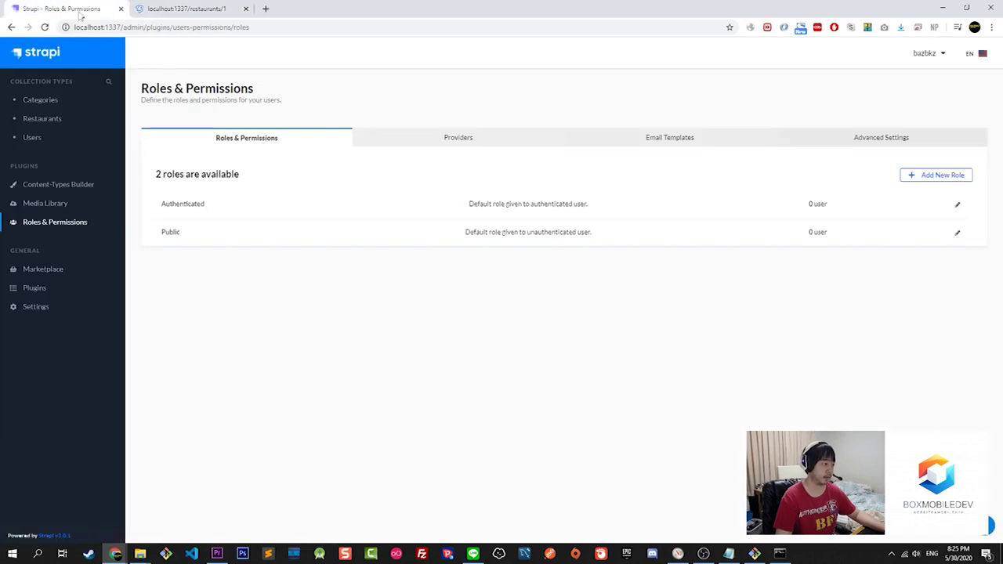
{"action": "left_click", "coordinate": [73, 122]}
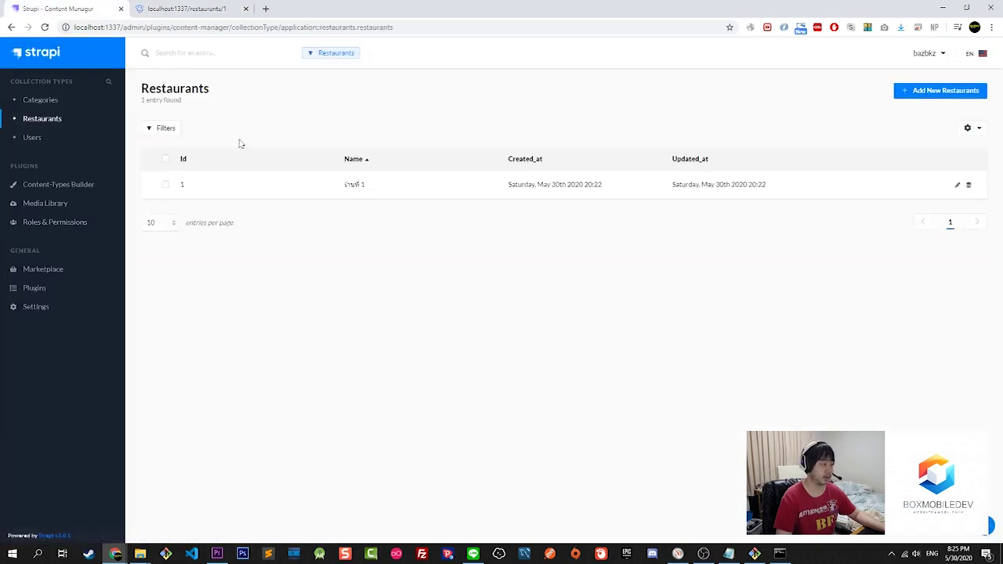